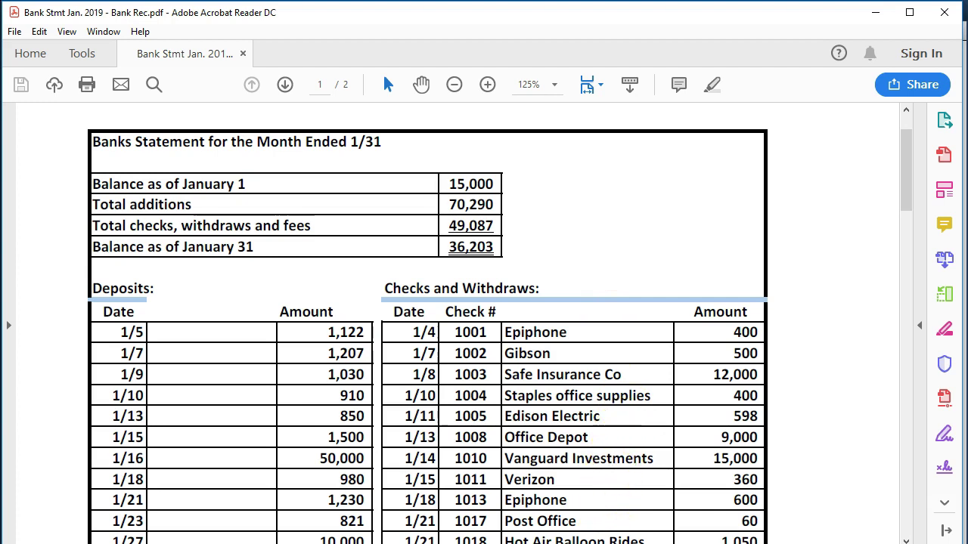
- Switch to QuickBooks and start the Checking Account reconciliation for the 01/31/2019 statement with an ending balance of 36,203.00
{"action": "mouse_move", "coordinate": [575, 543]}
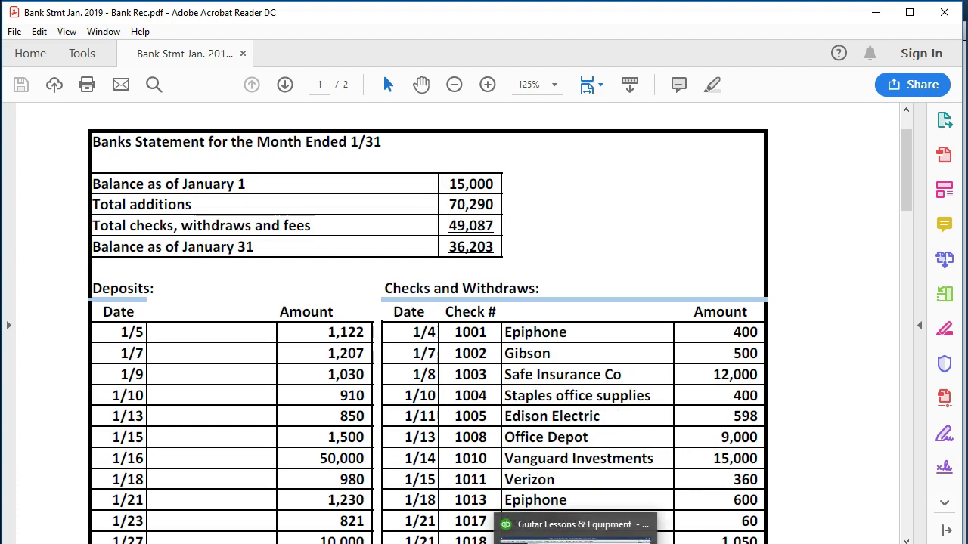
{"action": "left_click", "coordinate": [576, 538]}
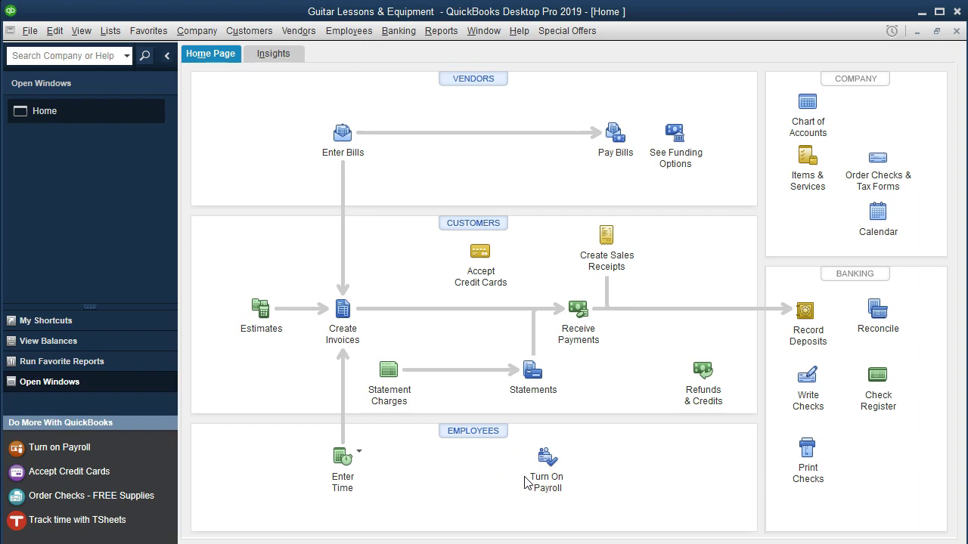
{"action": "left_click", "coordinate": [400, 31]}
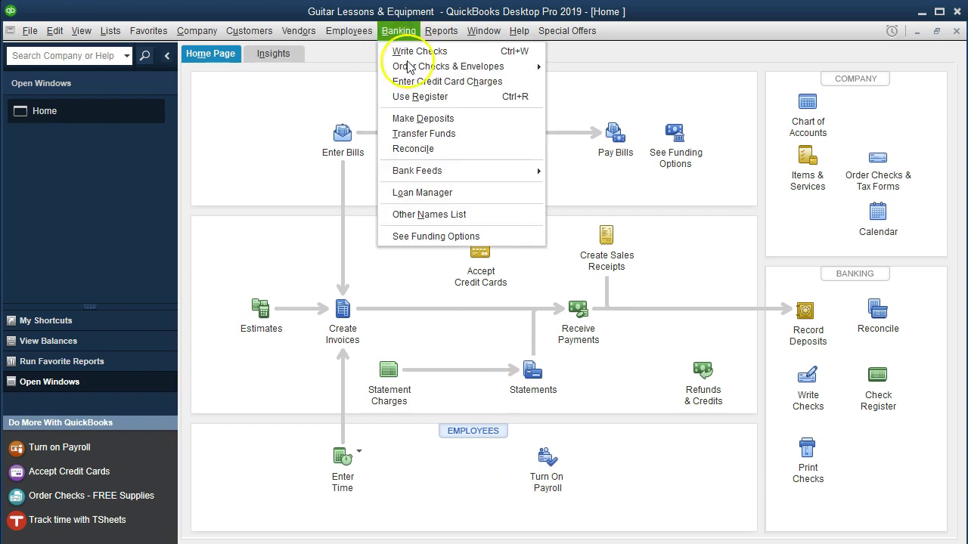
{"action": "left_click", "coordinate": [446, 153]}
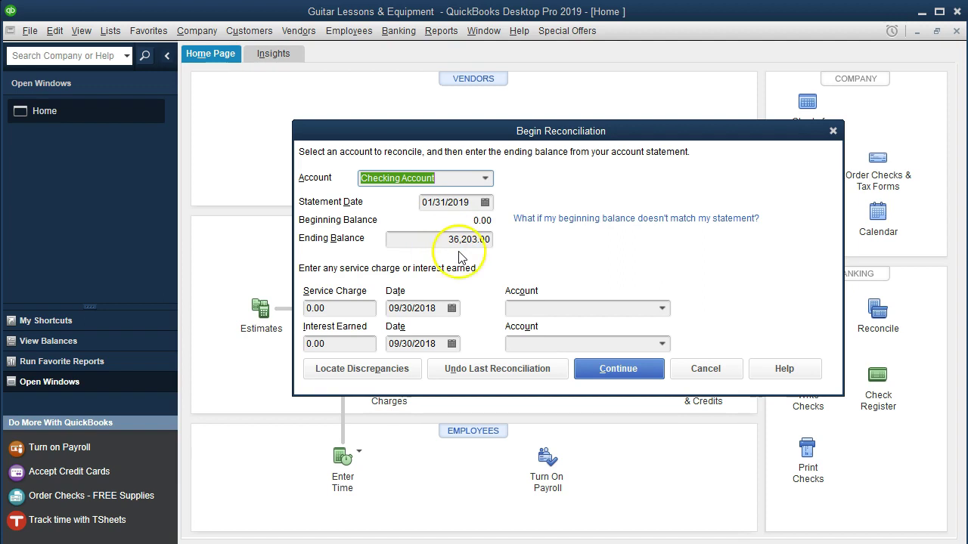
{"action": "key", "text": "alt+Tab"}
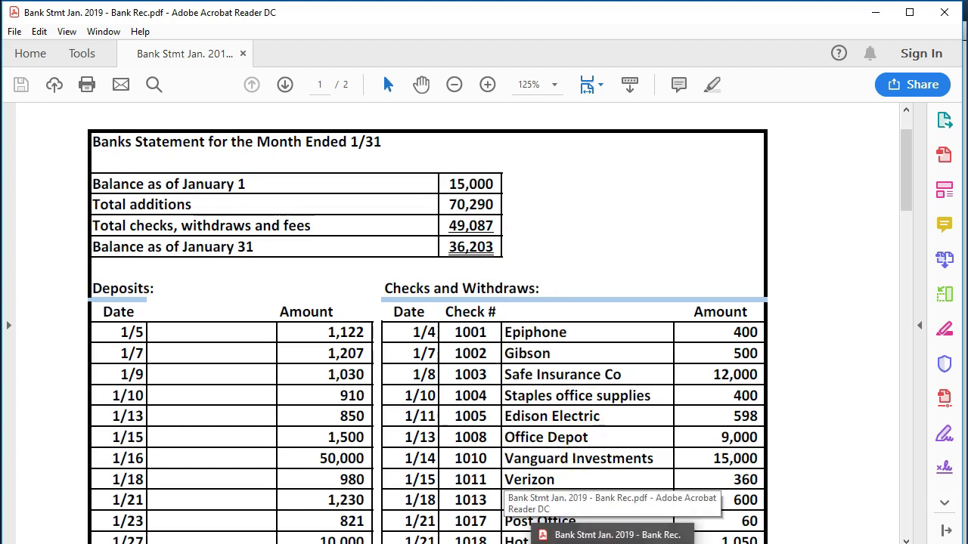
{"action": "left_click", "coordinate": [617, 535]}
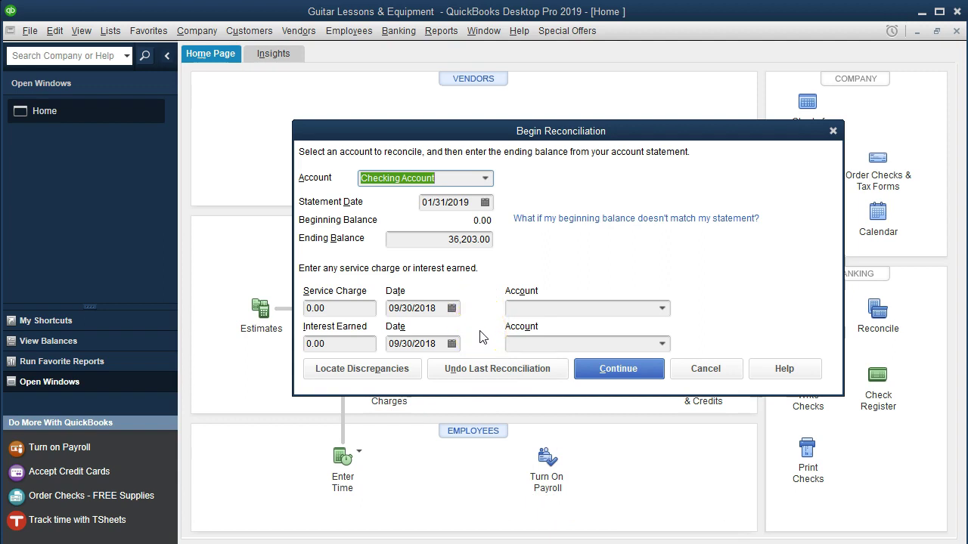
{"action": "left_click", "coordinate": [625, 370]}
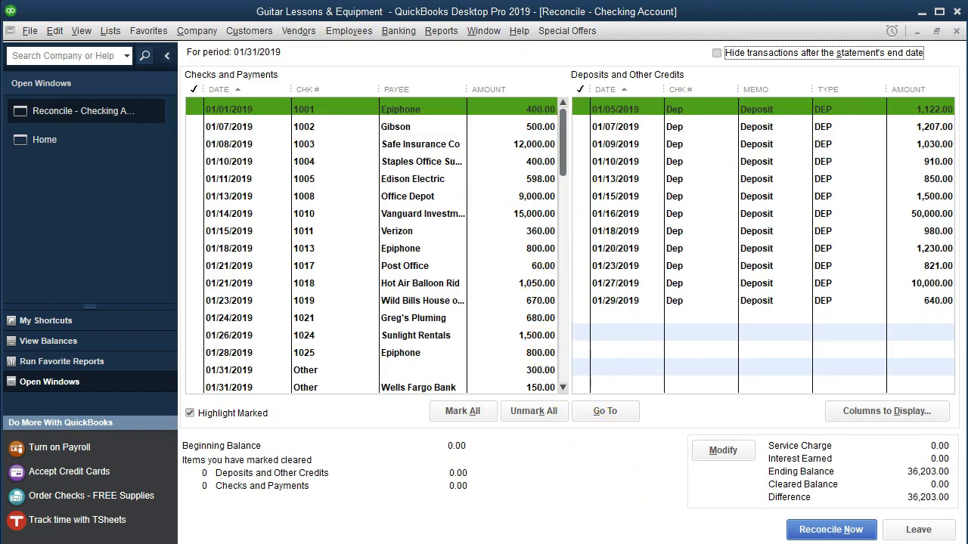
- Check the January 1 balance on the bank statement PDF and open the Checking Account register in QuickBooks
{"action": "key", "text": "alt+Tab"}
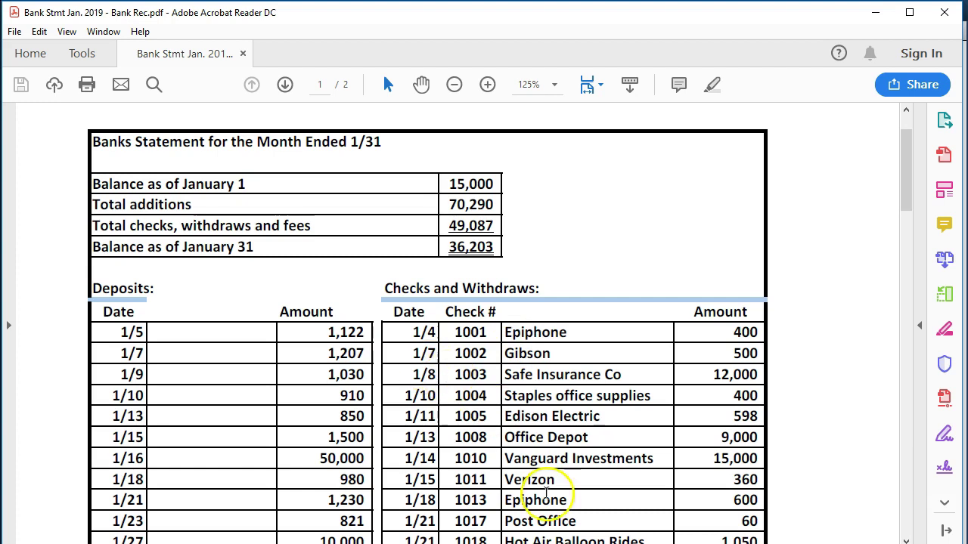
{"action": "key", "text": "alt+Tab"}
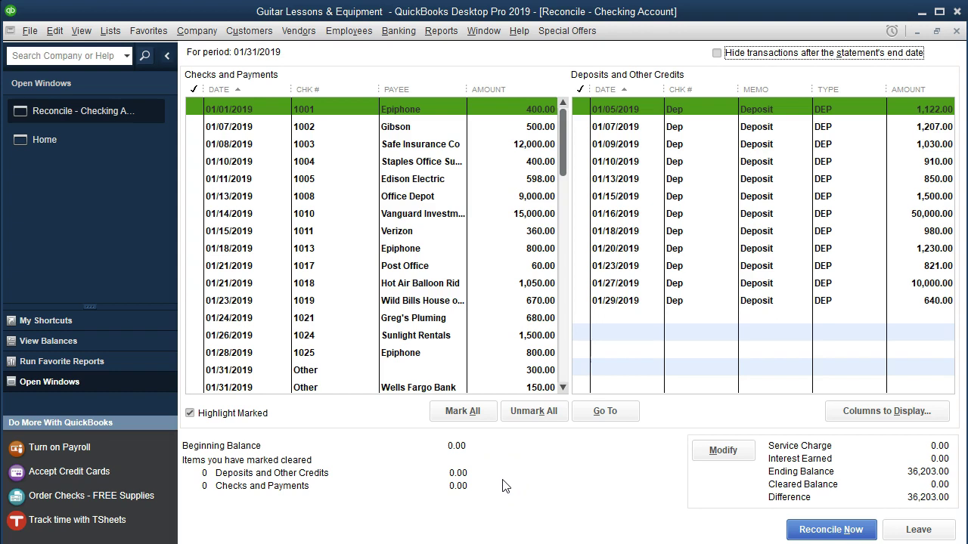
{"action": "left_click", "coordinate": [399, 33]}
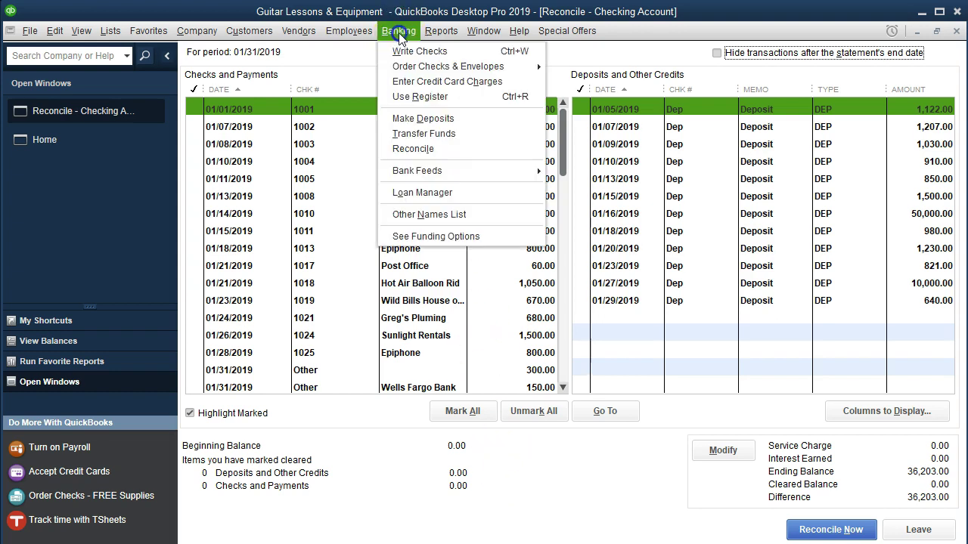
{"action": "left_click", "coordinate": [459, 96]}
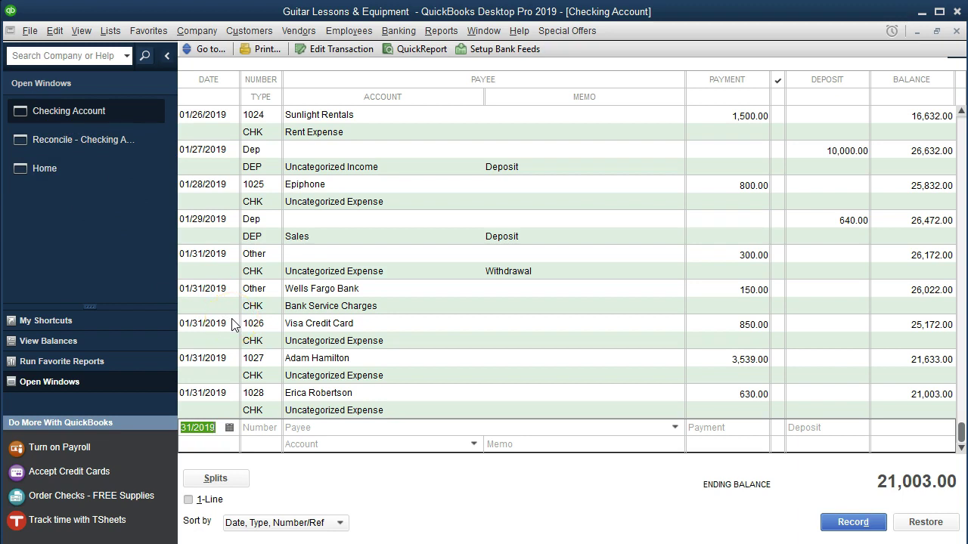
- Enter a new register transaction dated 01/01/2019 with the number Other and a deposit amount of 15,000
{"action": "type", "text": "010119"}
{"action": "key", "text": "Tab"}
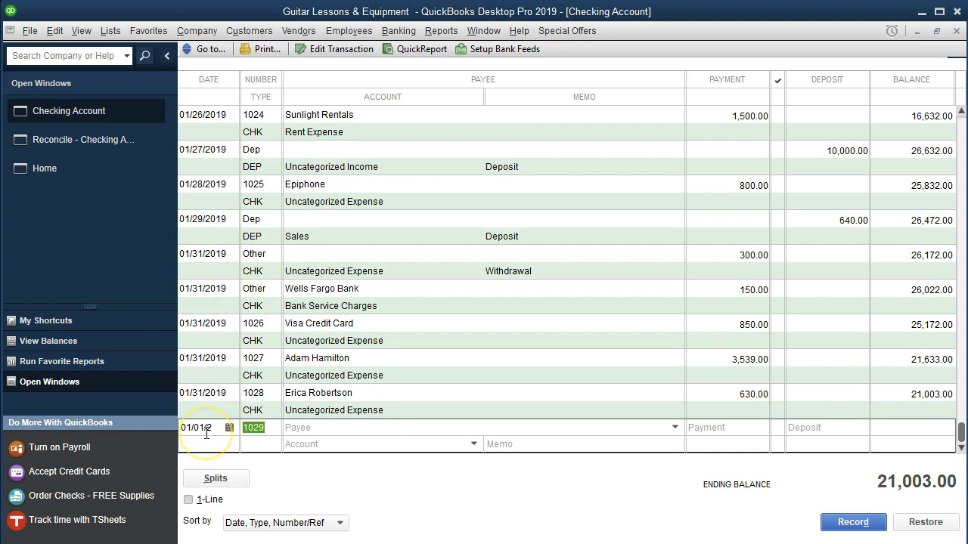
{"action": "type", "text": "Other"}
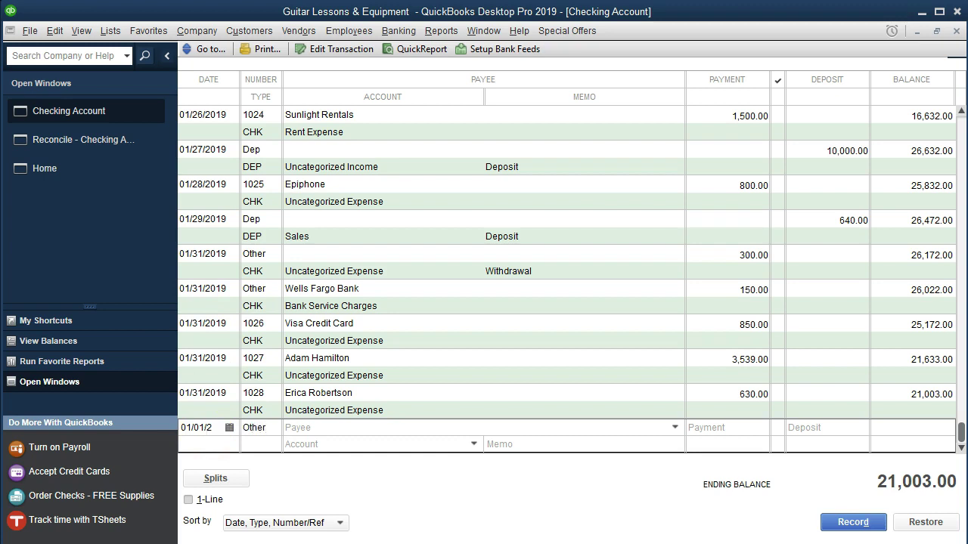
{"action": "key", "text": "Tab"}
{"action": "key", "text": "Tab"}
{"action": "key", "text": "Tab"}
{"action": "key", "text": "Tab"}
{"action": "type", "text": "15,"}
{"action": "type", "text": "000"}
{"action": "key", "text": "Tab"}
- Assign the 15,000.00 deposit to the Owners Equity account and record it, agreeing to post to Retained Earnings
{"action": "left_click", "coordinate": [332, 450]}
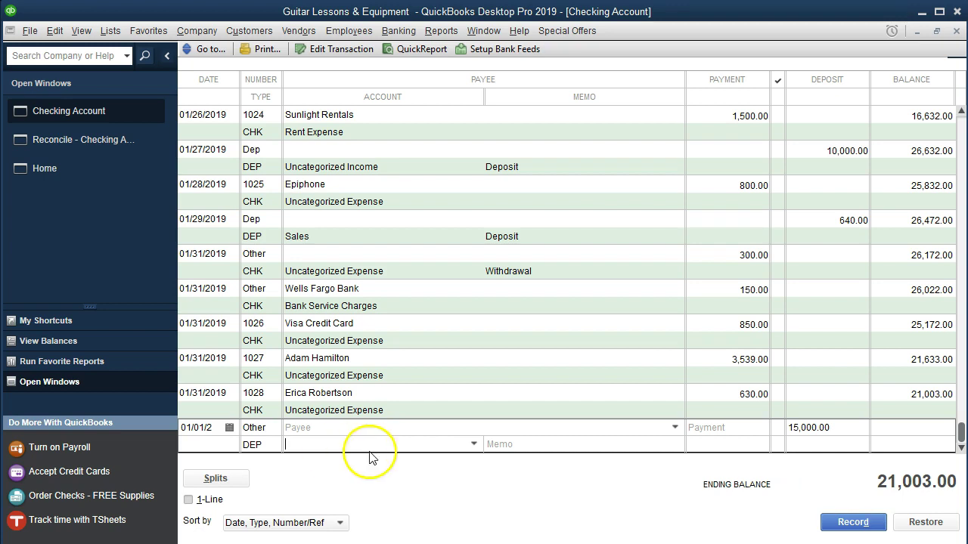
{"action": "left_click", "coordinate": [474, 443]}
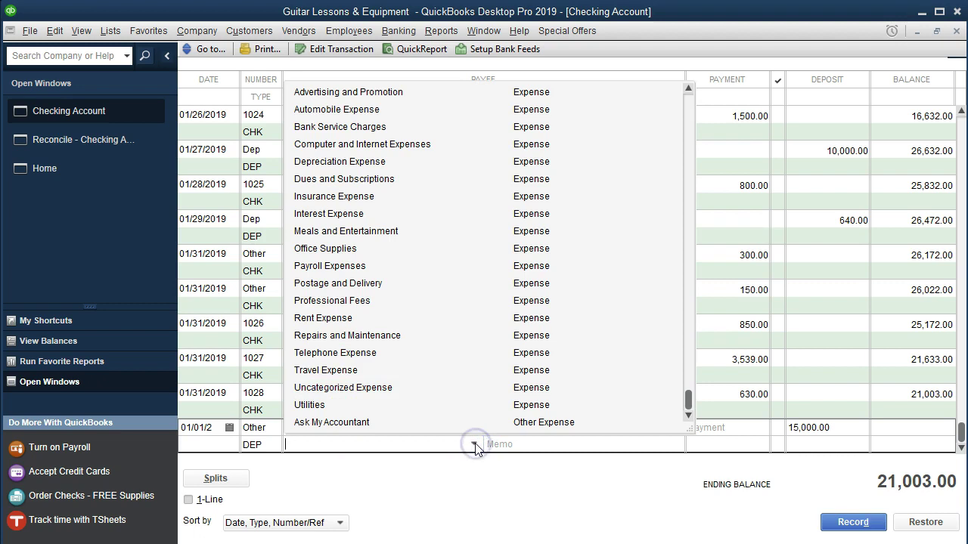
{"action": "scroll", "coordinate": [471, 368], "scroll_direction": "up", "scroll_amount": 4}
{"action": "scroll", "coordinate": [471, 368], "scroll_direction": "up", "scroll_amount": 1}
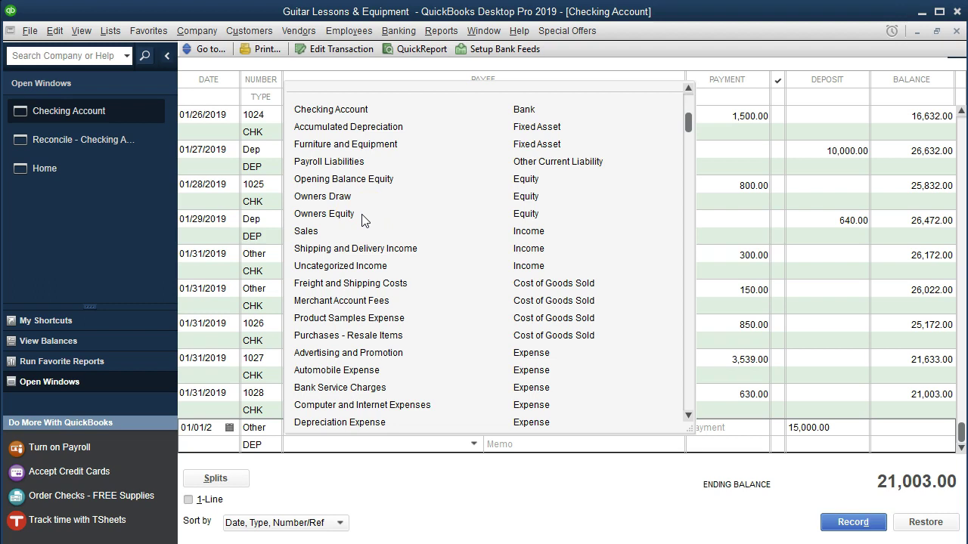
{"action": "left_click", "coordinate": [325, 214]}
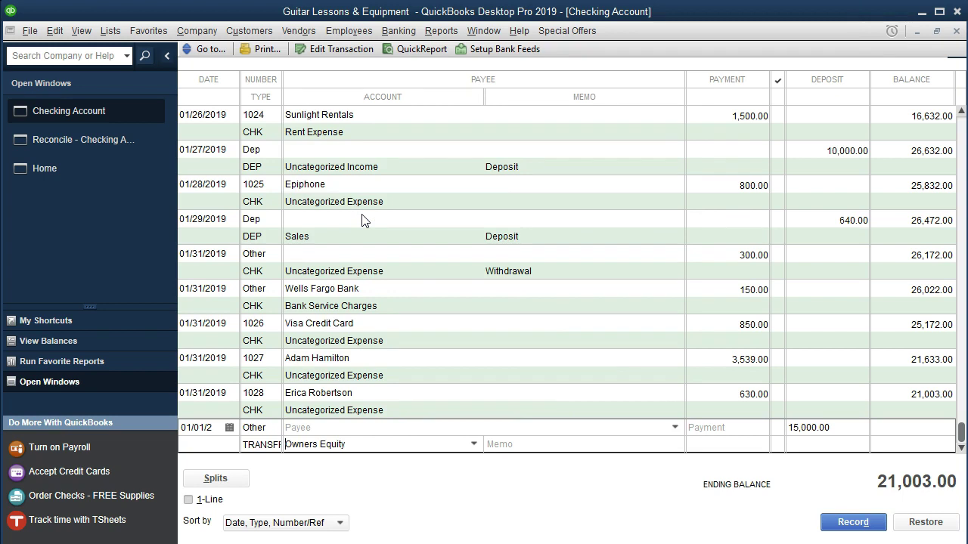
{"action": "key", "text": "Tab"}
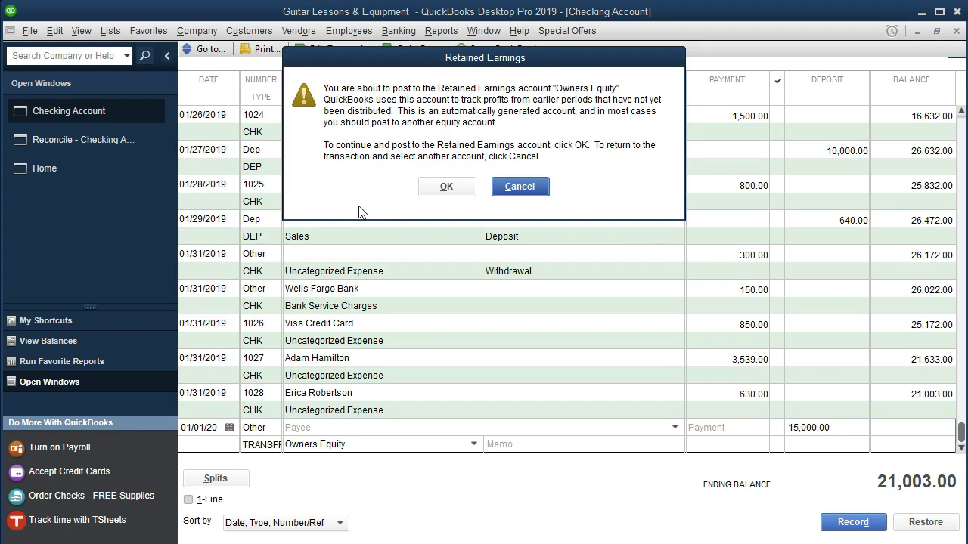
{"action": "left_click", "coordinate": [423, 193]}
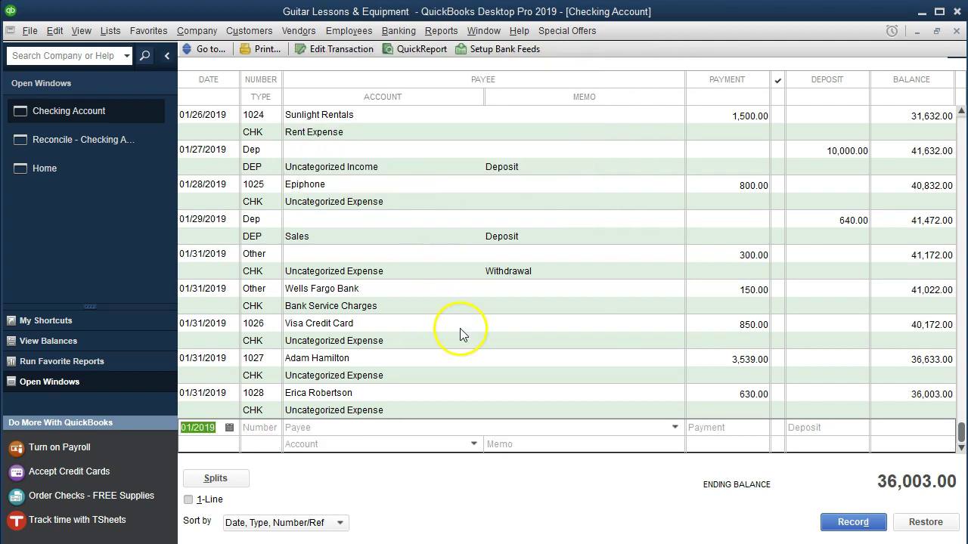
- Return to the Checking Account reconciliation, mark the 15,000.00 funds transfer as cleared, and check it against the bank statement PDF
{"action": "left_click", "coordinate": [116, 148]}
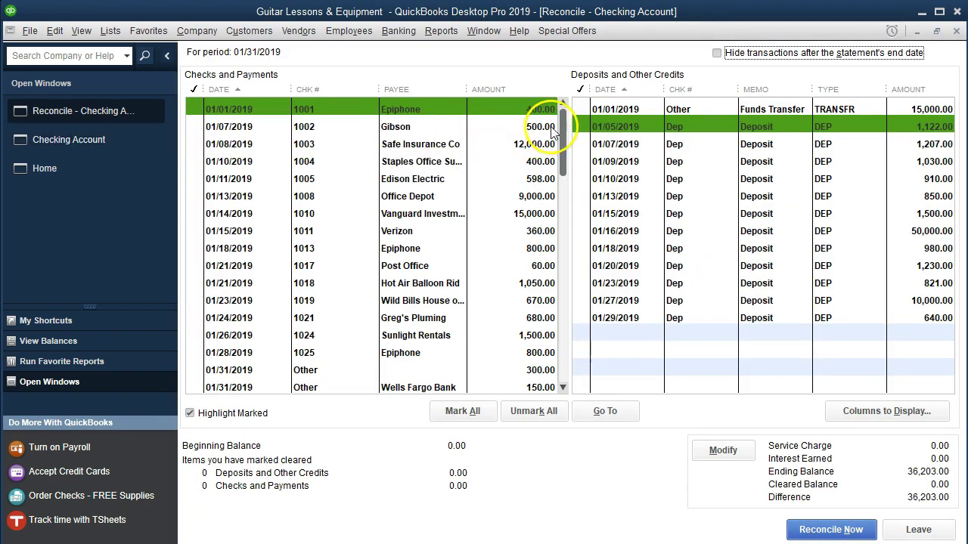
{"action": "left_click", "coordinate": [579, 109]}
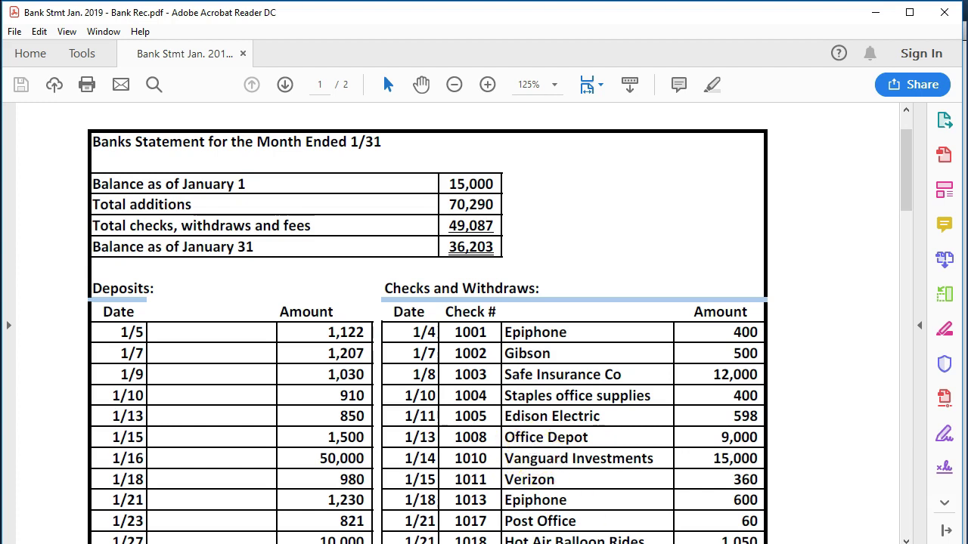
{"action": "left_click", "coordinate": [555, 533]}
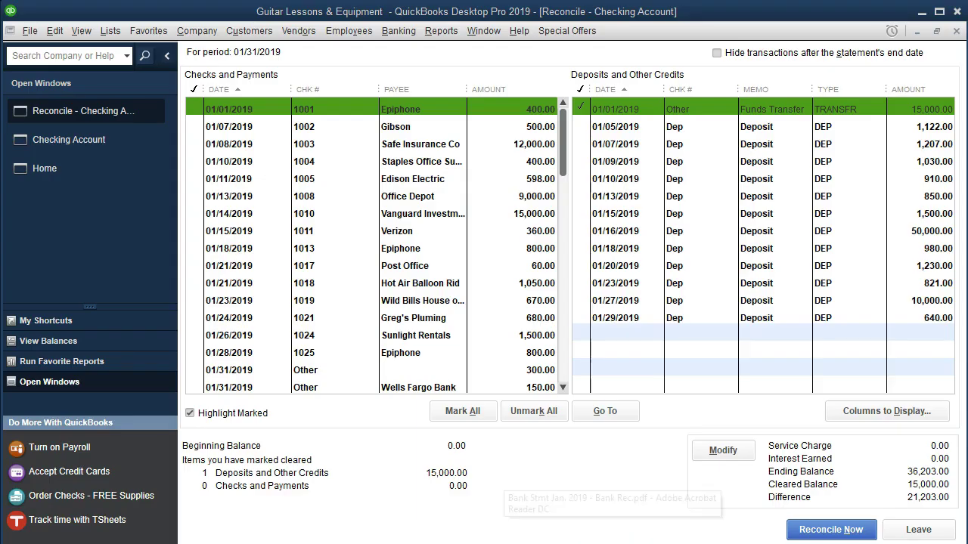
- Try marking all transactions as cleared, and reset the marks to only the 15,000.00 funds transfer
{"action": "left_click", "coordinate": [463, 411]}
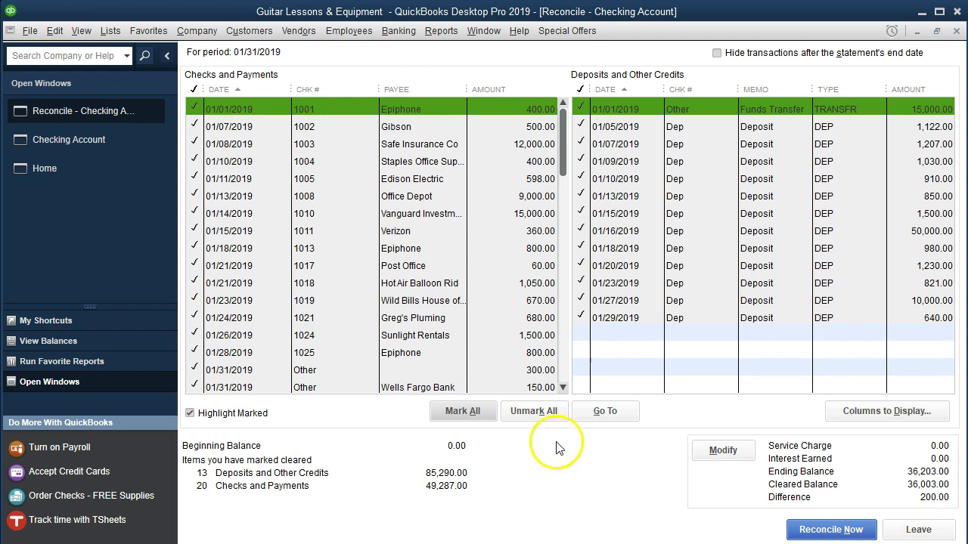
{"action": "left_click", "coordinate": [536, 417]}
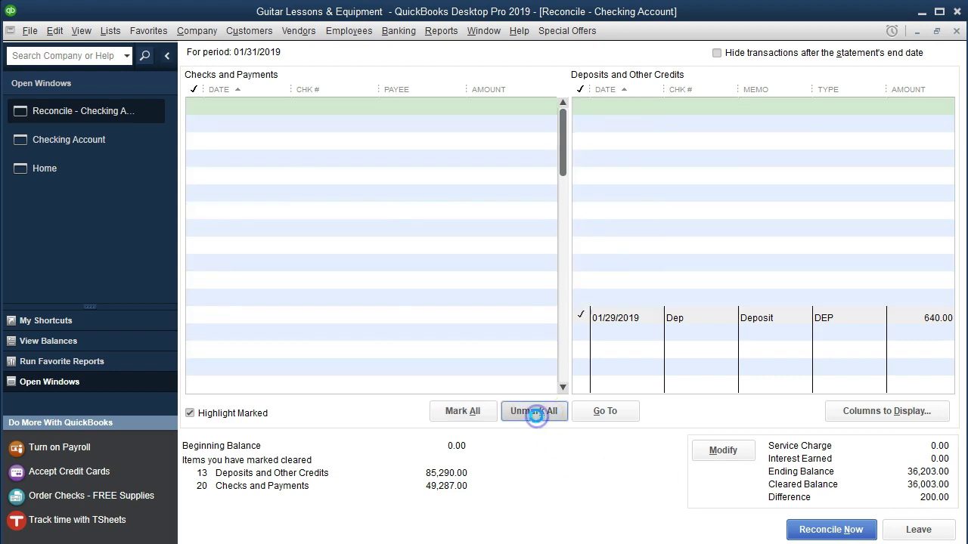
{"action": "left_click", "coordinate": [582, 110]}
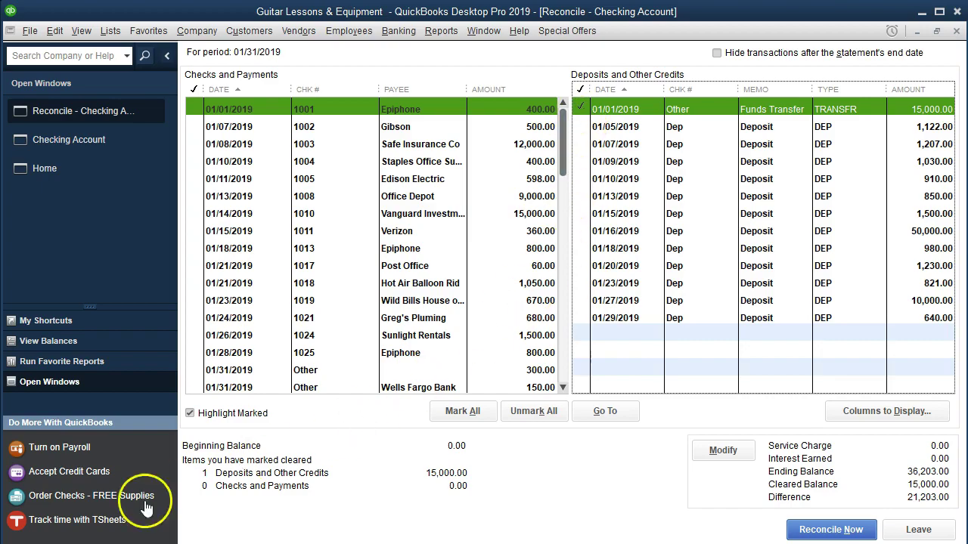
- Consult the deposits on the bank statement PDF and mark the 01/05/2019 deposit of 1,122.00 as cleared in QuickBooks
{"action": "left_click", "coordinate": [151, 543]}
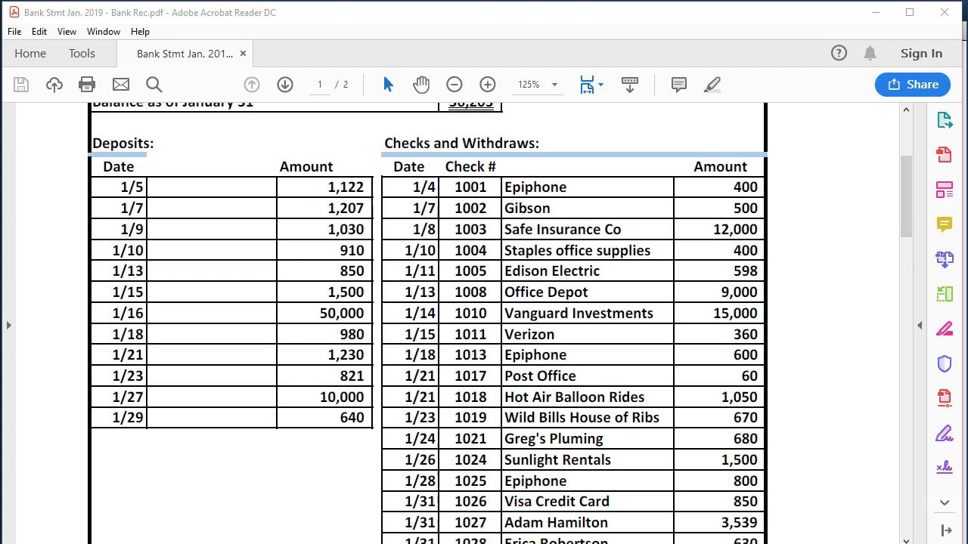
{"action": "mouse_move", "coordinate": [575, 543]}
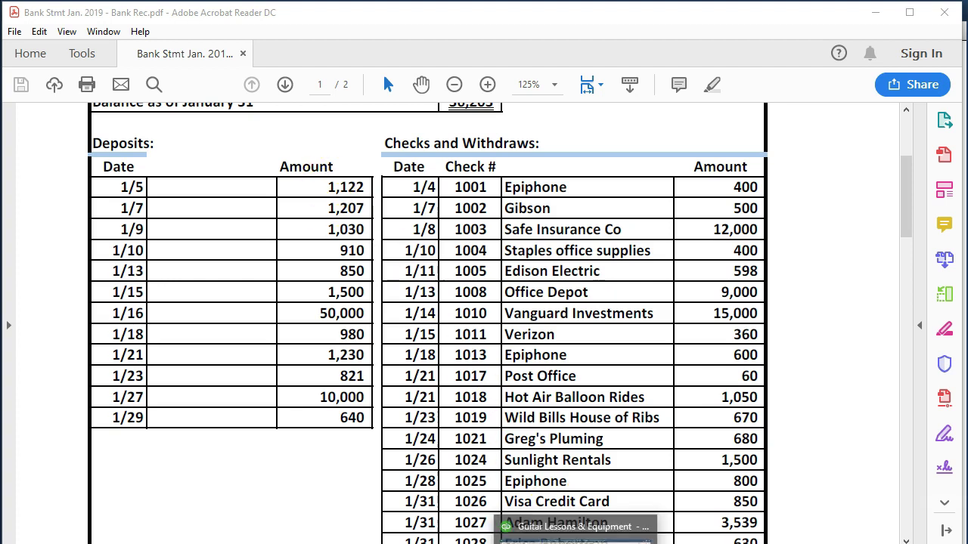
{"action": "left_click", "coordinate": [577, 541]}
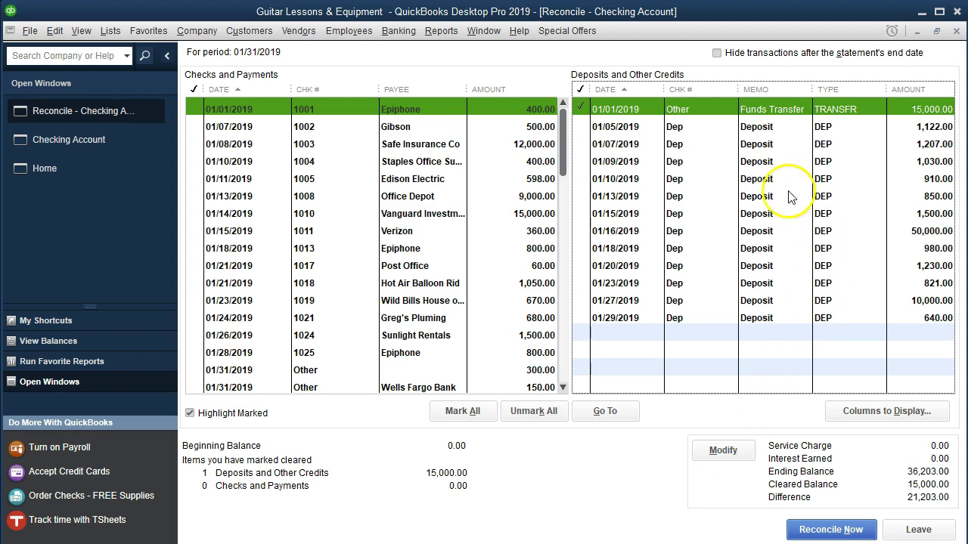
{"action": "left_click", "coordinate": [581, 127]}
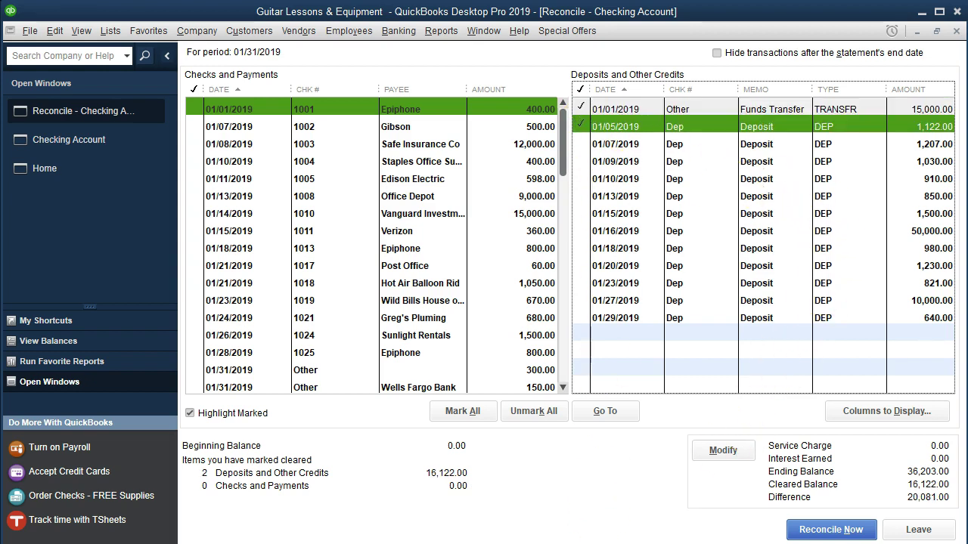
- Switch to the bank statement in Acrobat Reader and highlight the 1/5 deposit line of 1,122
{"action": "key", "text": "alt+Tab"}
{"action": "left_click_drag", "start_coordinate": [130, 183], "coordinate": [356, 191]}
{"action": "right_click", "coordinate": [356, 191]}
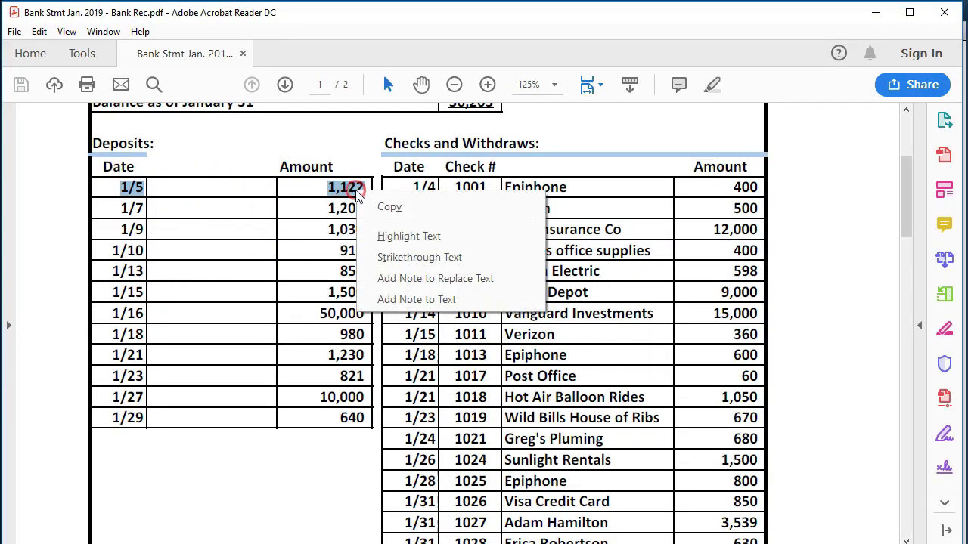
{"action": "left_click", "coordinate": [382, 236]}
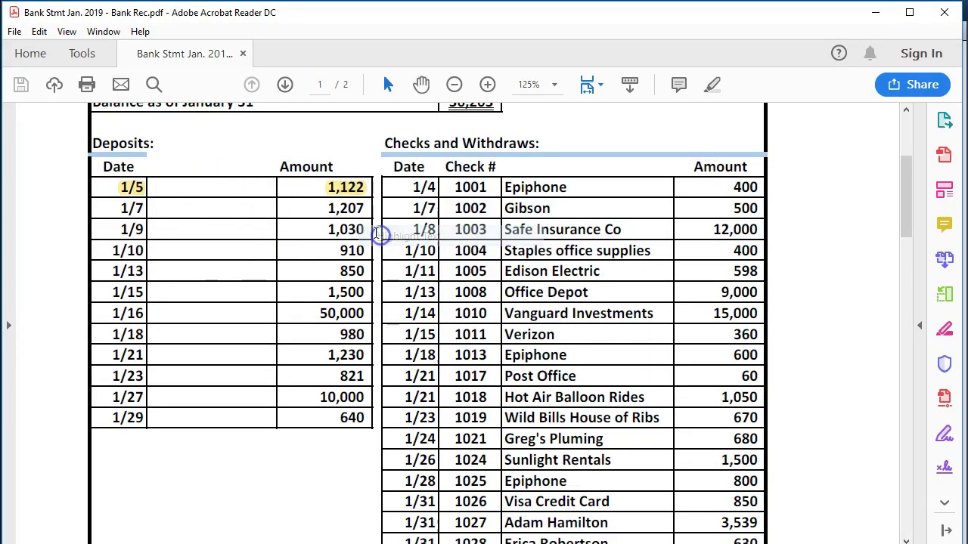
{"action": "left_click", "coordinate": [330, 221]}
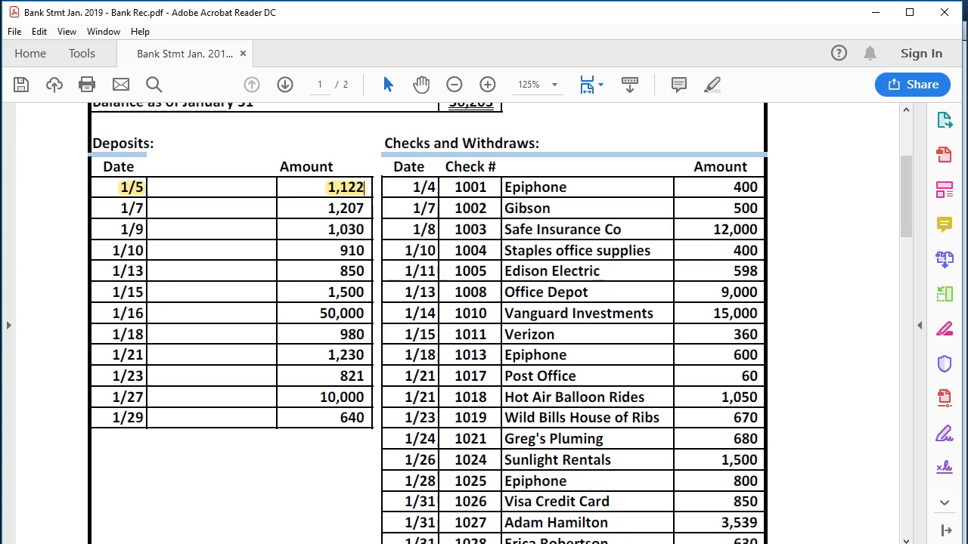
- Mark the 01/07/2019 deposit of 1,207.00 as cleared in QuickBooks and highlight its line on the bank statement in Acrobat Reader
{"action": "key", "text": "alt+Tab"}
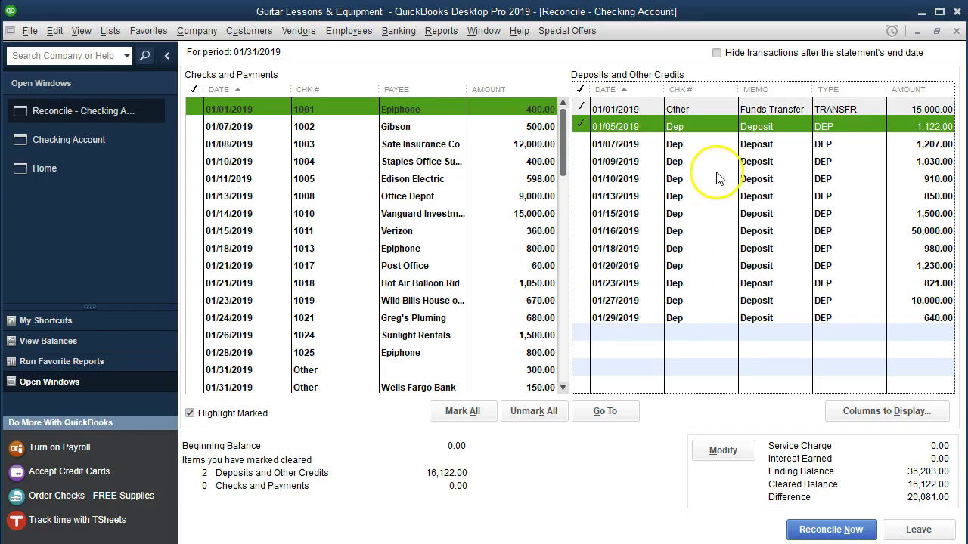
{"action": "left_click", "coordinate": [902, 148]}
{"action": "key", "text": "alt+Tab"}
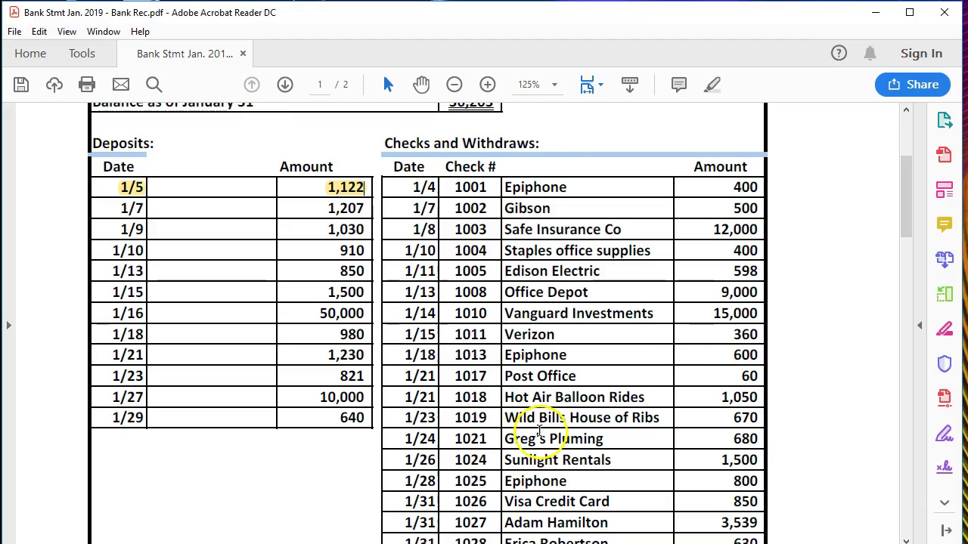
{"action": "left_click_drag", "start_coordinate": [113, 208], "coordinate": [364, 209]}
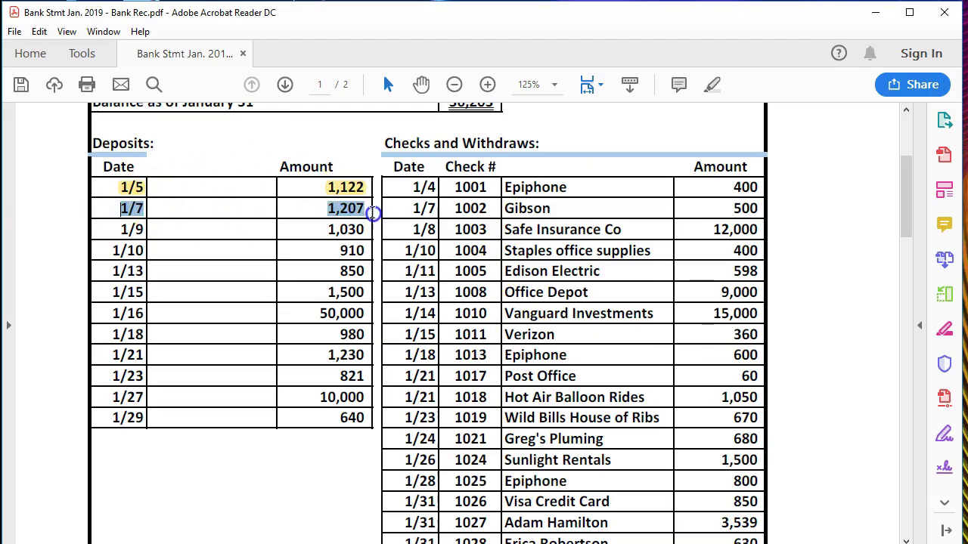
{"action": "right_click", "coordinate": [351, 207]}
{"action": "left_click", "coordinate": [401, 252]}
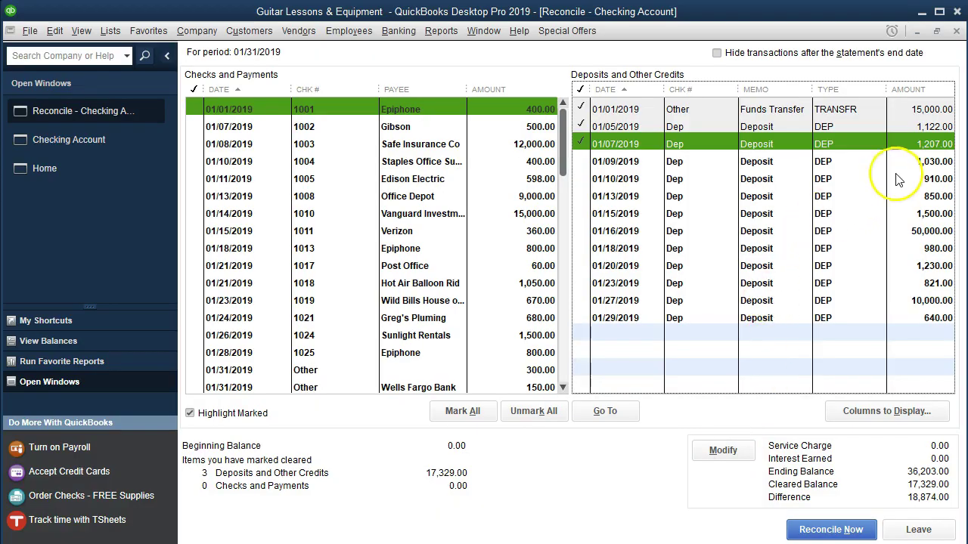
- Clear the 01/09/2019 deposit of 1,030.00 in QuickBooks and highlight the 1/9 deposit line on the bank statement PDF
{"action": "left_click", "coordinate": [905, 161]}
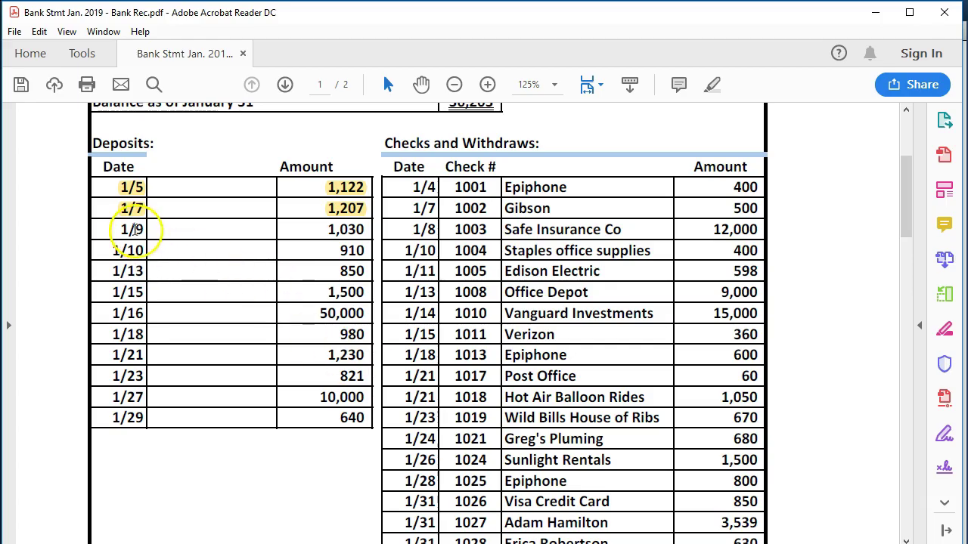
{"action": "left_click_drag", "start_coordinate": [121, 229], "coordinate": [371, 236]}
{"action": "right_click", "coordinate": [360, 239]}
{"action": "left_click", "coordinate": [379, 270]}
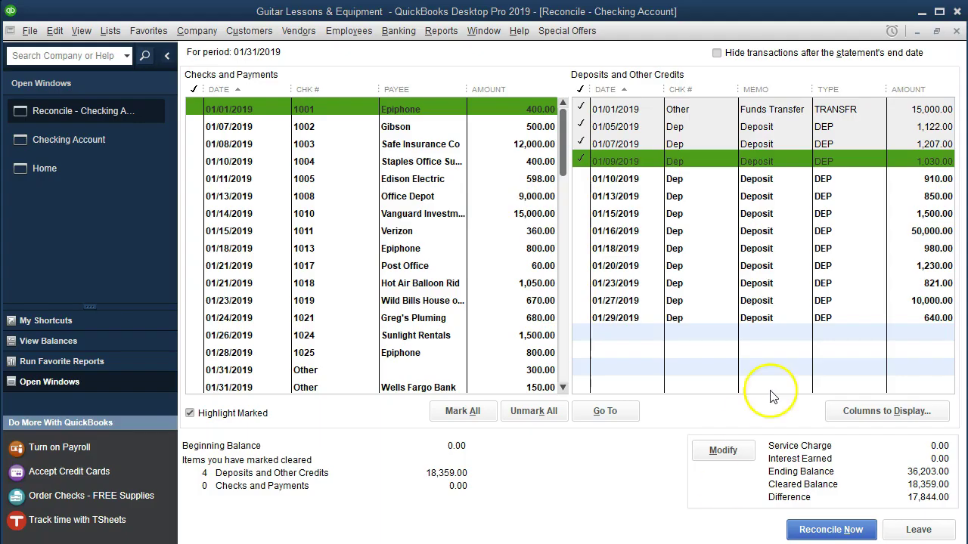
- Clear the 01/10/2019 deposit of 910.00 in QuickBooks and highlight the 1/10 deposit line on the bank statement PDF
{"action": "left_click", "coordinate": [904, 179]}
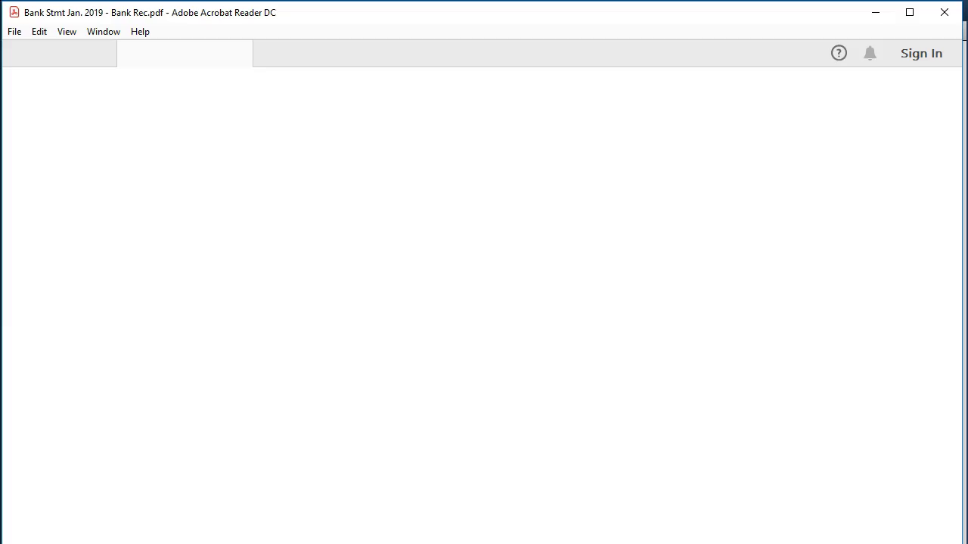
{"action": "left_click_drag", "start_coordinate": [108, 243], "coordinate": [352, 253]}
{"action": "right_click", "coordinate": [350, 252]}
{"action": "left_click", "coordinate": [398, 297]}
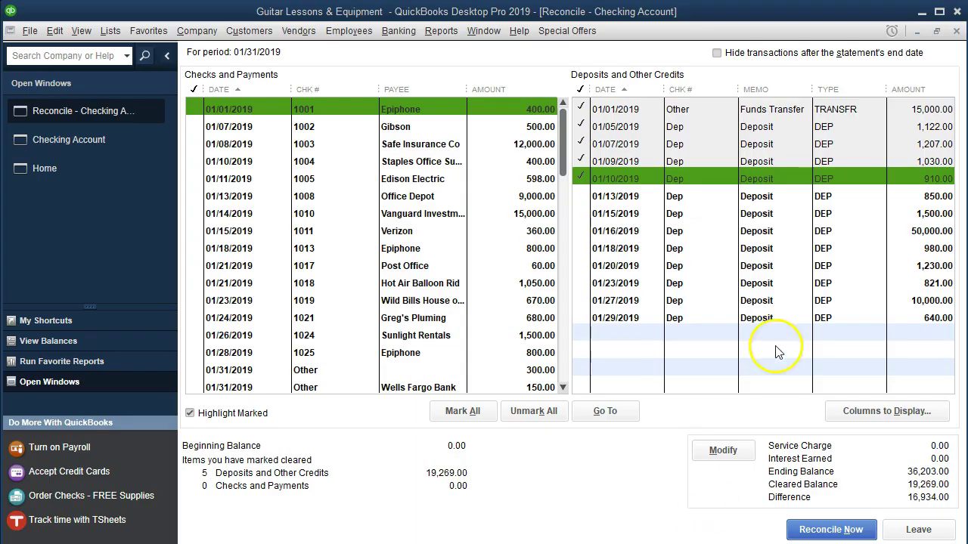
- Clear the 01/13/2019 deposit of 850.00 in QuickBooks and highlight the 1/13 (850) and 1/15 (1,500) deposit lines on the bank statement
{"action": "left_click", "coordinate": [906, 198]}
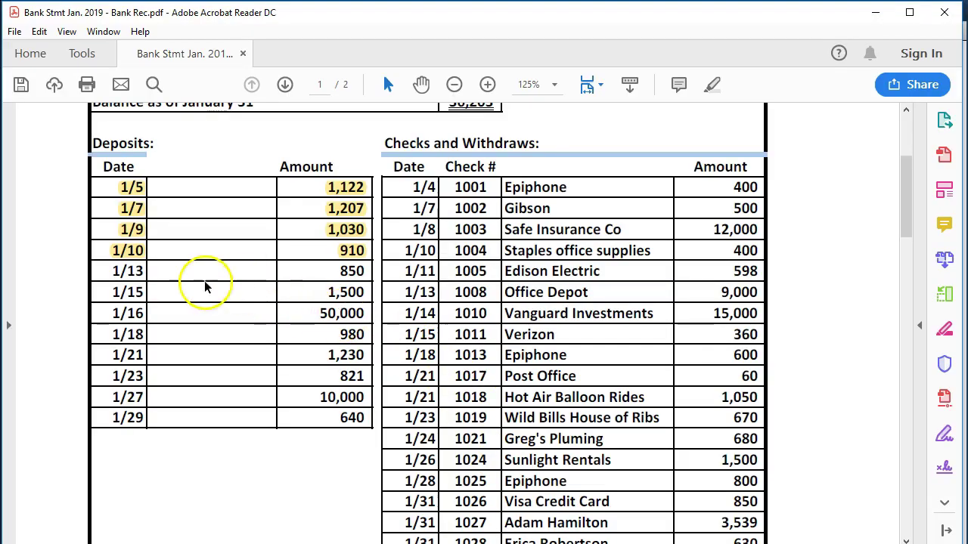
{"action": "left_click_drag", "start_coordinate": [111, 271], "coordinate": [215, 273]}
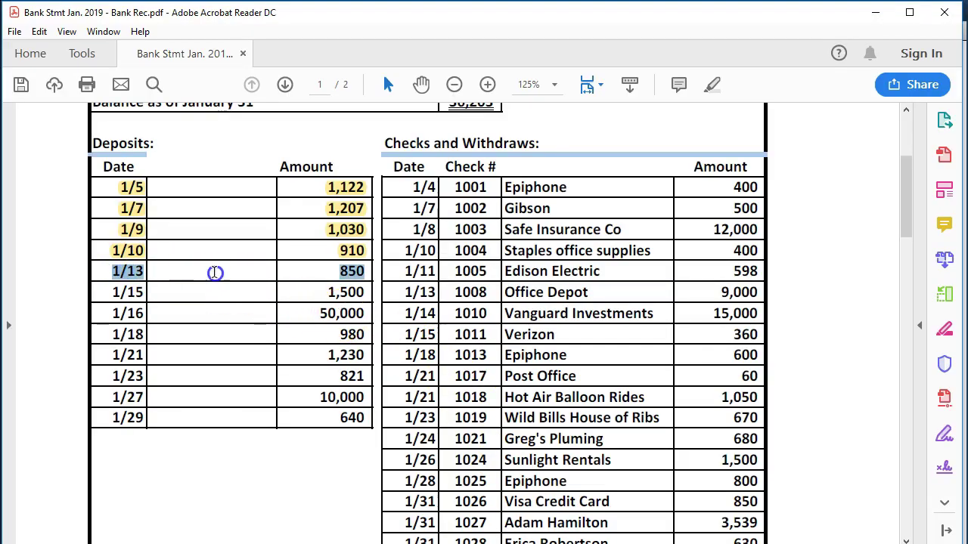
{"action": "right_click", "coordinate": [356, 281]}
{"action": "left_click", "coordinate": [381, 294]}
{"action": "left_click_drag", "start_coordinate": [111, 292], "coordinate": [362, 295]}
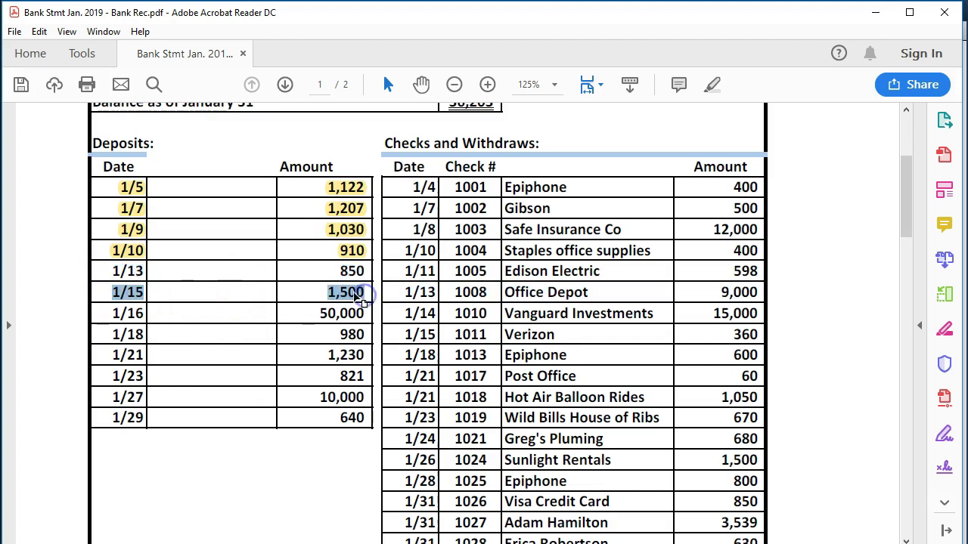
{"action": "right_click", "coordinate": [369, 299]}
{"action": "left_click", "coordinate": [392, 340]}
{"action": "left_click_drag", "start_coordinate": [115, 272], "coordinate": [363, 271]}
{"action": "right_click", "coordinate": [364, 272]}
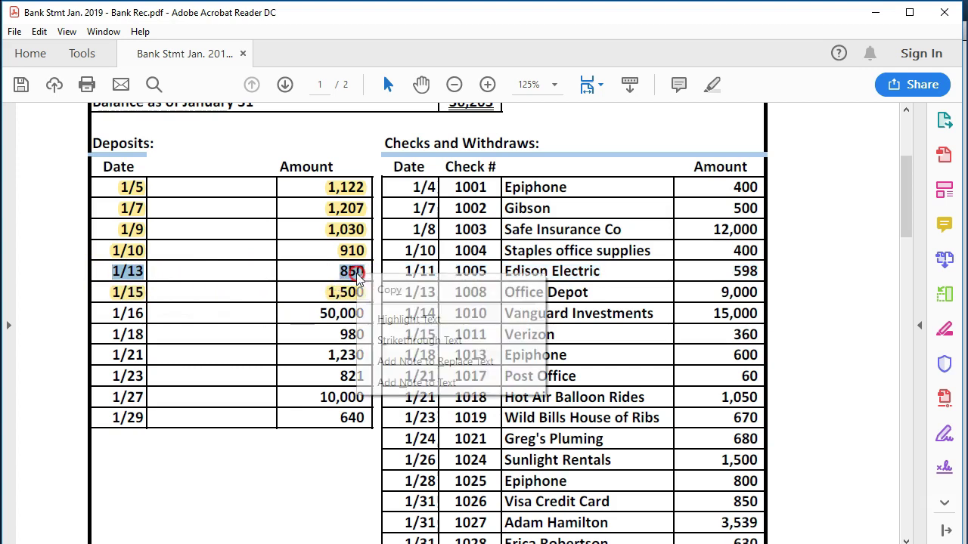
{"action": "left_click", "coordinate": [390, 318]}
- Switch to QuickBooks and mark the 01/15/2019 deposit of 1,500.00 and the 01/16/2019 deposit of 50,000.00 as cleared
{"action": "key", "text": "alt+Tab"}
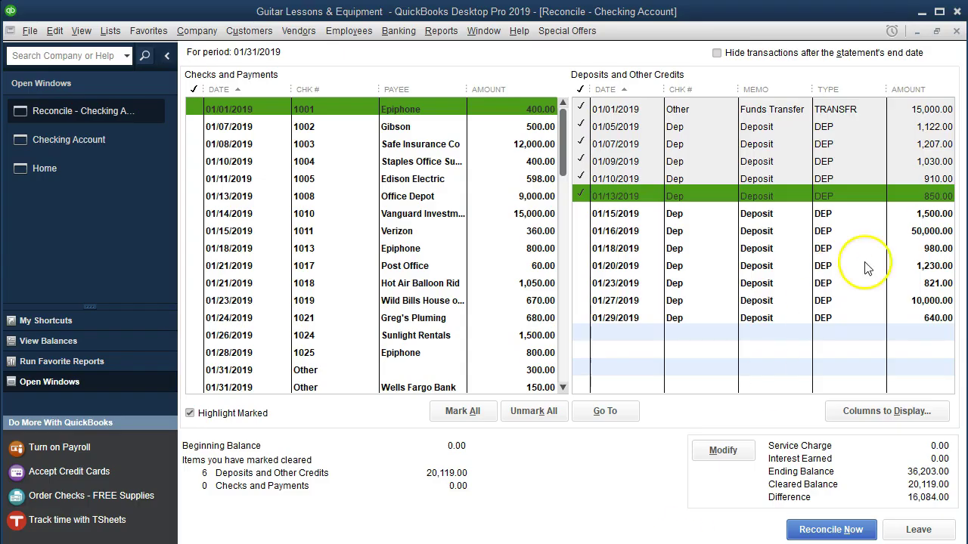
{"action": "left_click", "coordinate": [926, 213]}
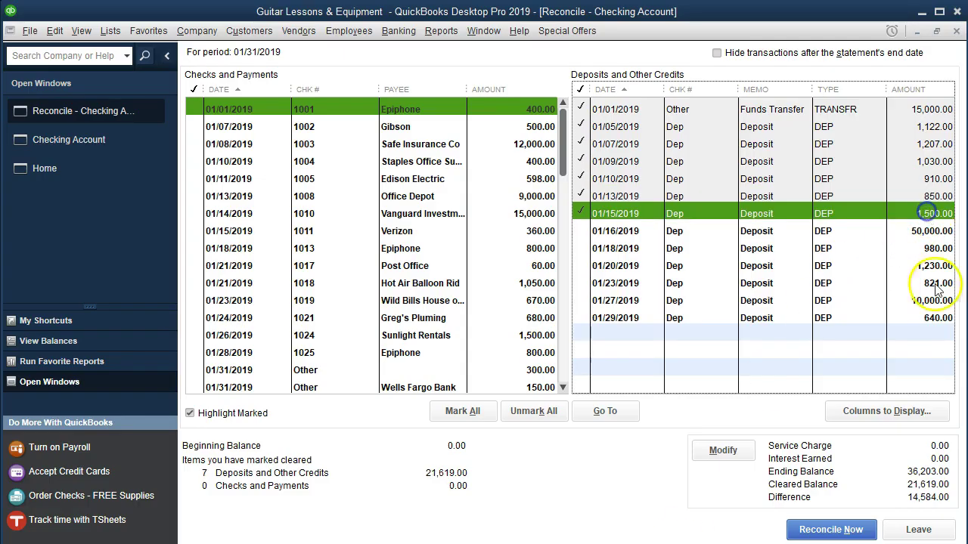
{"action": "left_click", "coordinate": [916, 232]}
- Highlight the 1/16 (50,000) and 1/18 (980) deposits on the bank statement PDF and clear the 980.00 deposit in QuickBooks
{"action": "key", "text": "alt+Tab"}
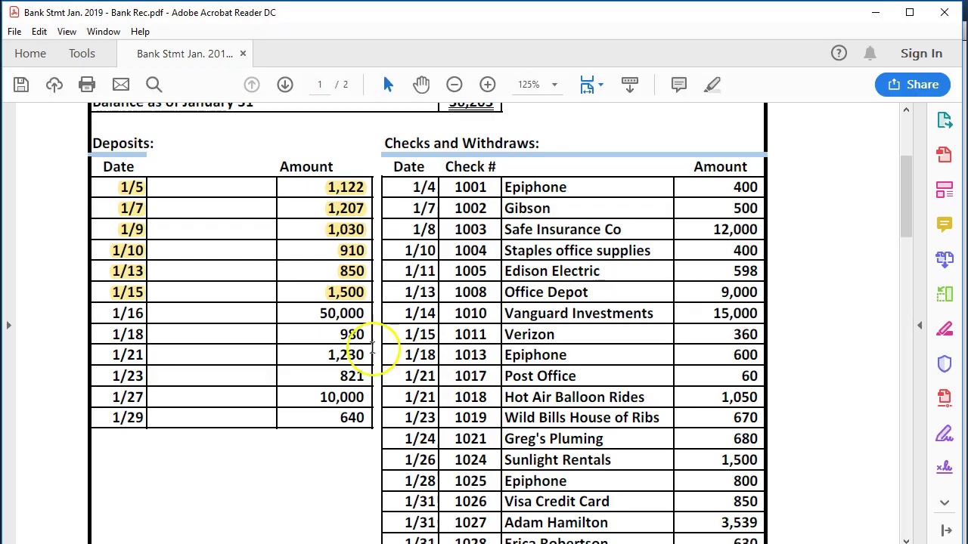
{"action": "left_click_drag", "start_coordinate": [108, 312], "coordinate": [360, 315]}
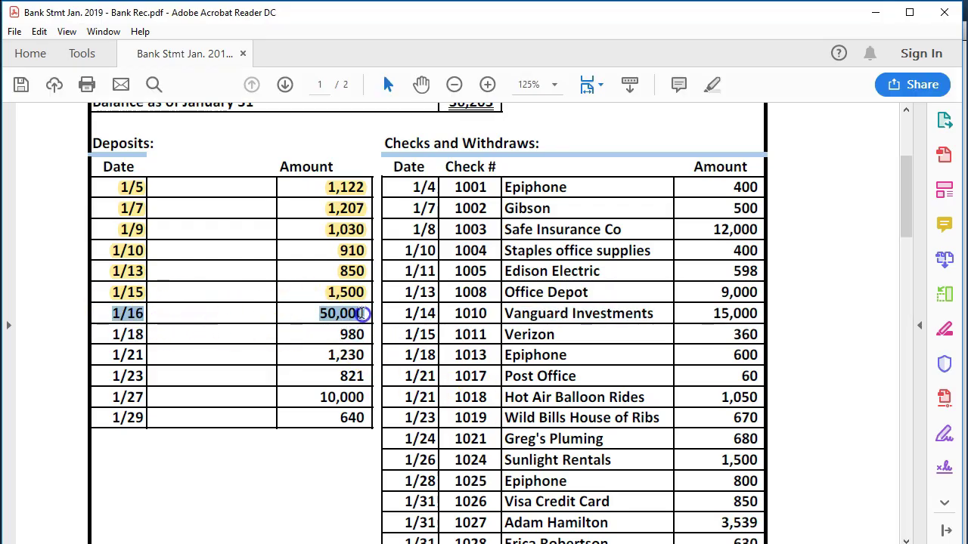
{"action": "right_click", "coordinate": [355, 316]}
{"action": "left_click", "coordinate": [393, 360]}
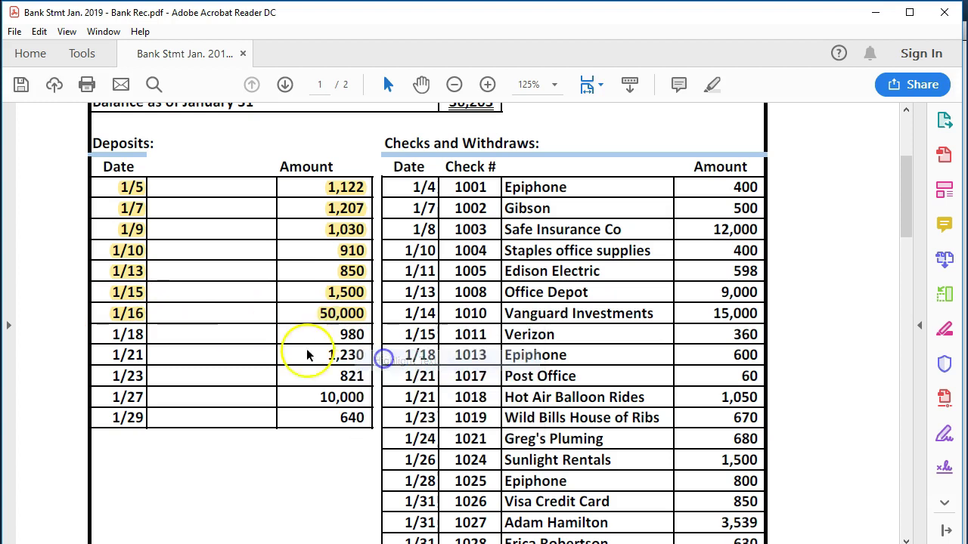
{"action": "left_click_drag", "start_coordinate": [112, 332], "coordinate": [360, 335]}
{"action": "right_click", "coordinate": [357, 338]}
{"action": "left_click", "coordinate": [383, 378]}
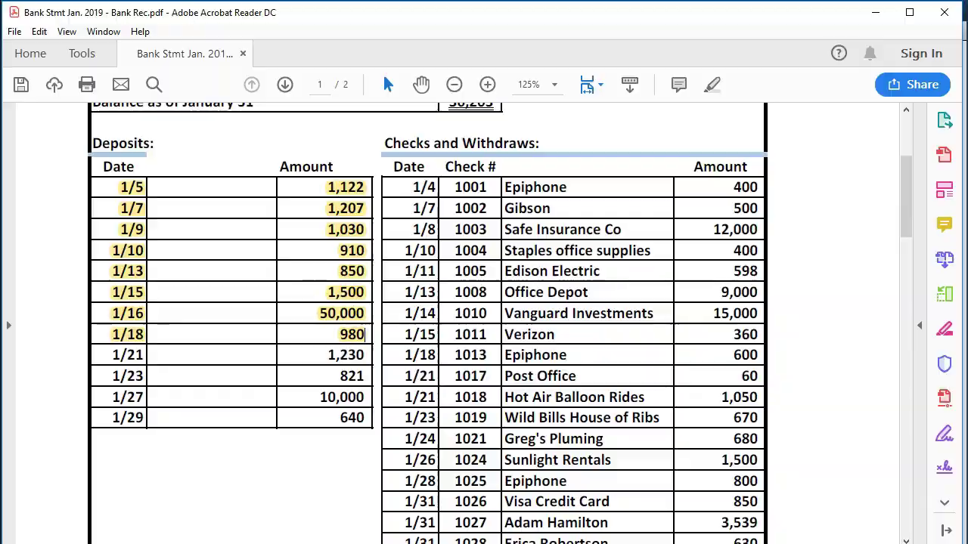
{"action": "key", "text": "alt+Tab"}
{"action": "left_click", "coordinate": [927, 248]}
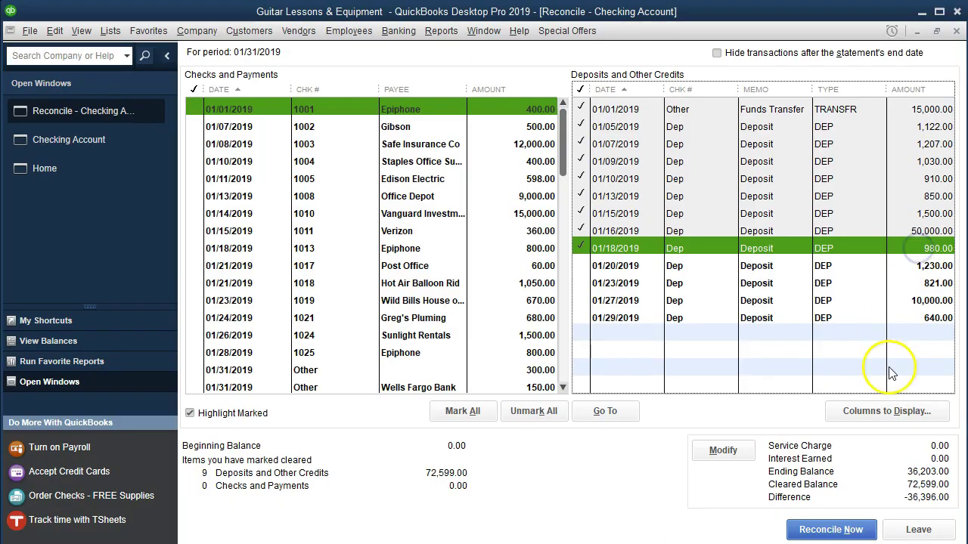
- Highlight the 1/21 deposit of 1,230 on the bank statement PDF and clear the matching 01/20/2019 deposit in QuickBooks
{"action": "key", "text": "alt+Tab"}
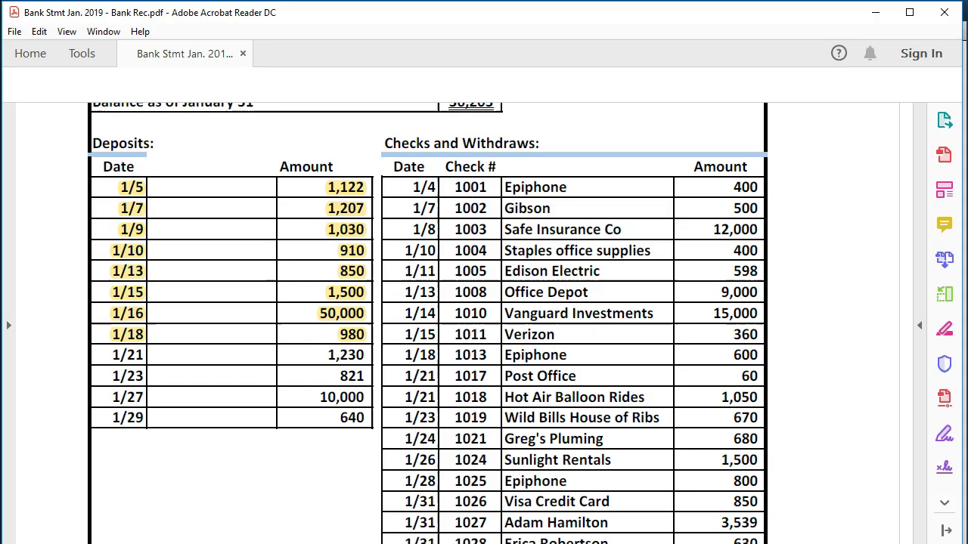
{"action": "left_click_drag", "start_coordinate": [112, 354], "coordinate": [361, 358]}
{"action": "right_click", "coordinate": [350, 364]}
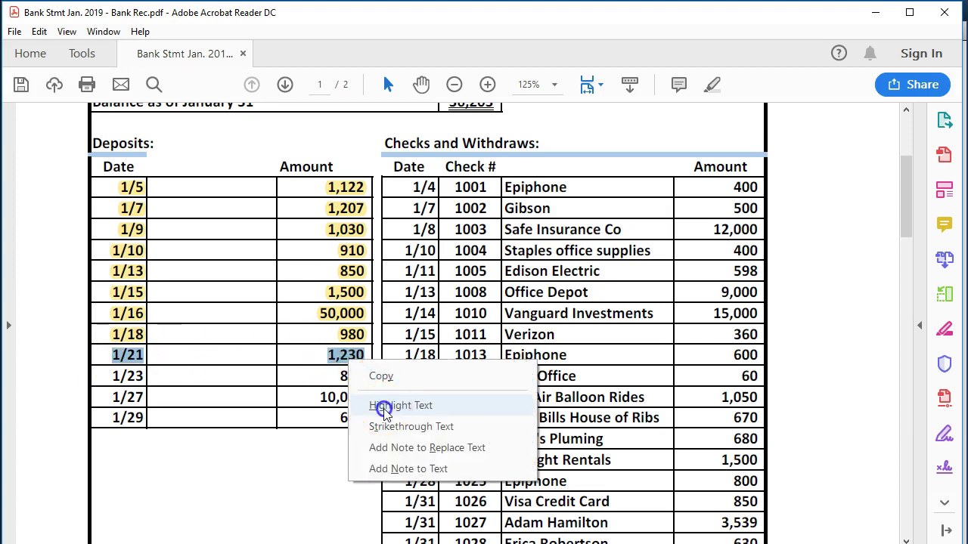
{"action": "left_click", "coordinate": [384, 406]}
{"action": "key", "text": "alt+Tab"}
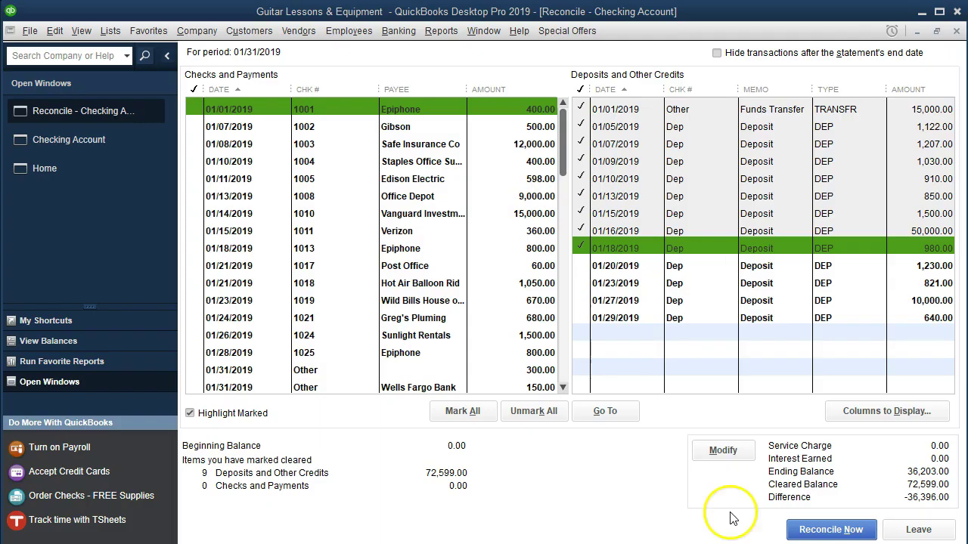
{"action": "left_click", "coordinate": [911, 265]}
- Highlight the 1/23 deposit of 821 on the bank statement PDF and mark the matching deposit as cleared in QuickBooks
{"action": "key", "text": "alt+Tab"}
{"action": "left_click_drag", "start_coordinate": [114, 376], "coordinate": [363, 374]}
{"action": "right_click", "coordinate": [354, 380]}
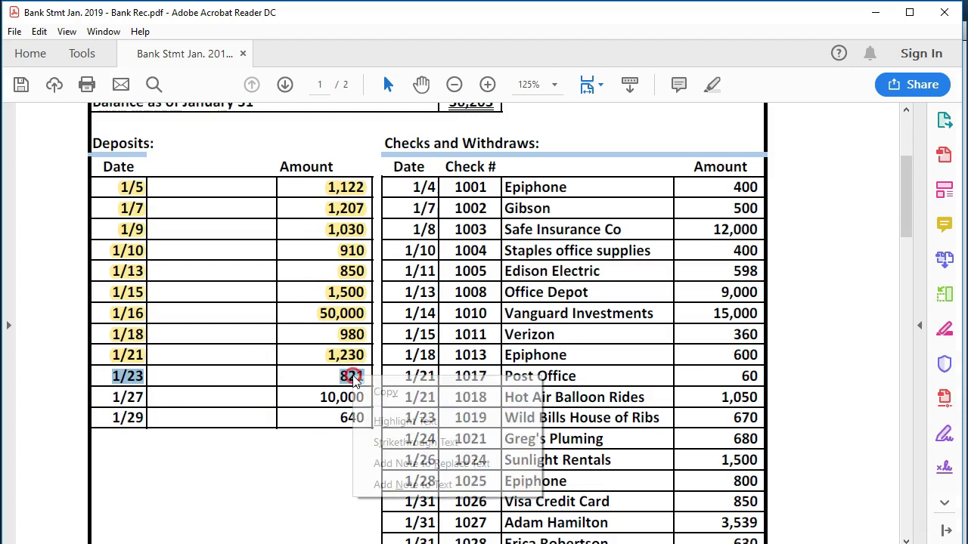
{"action": "left_click", "coordinate": [384, 419]}
{"action": "key", "text": "alt+Tab"}
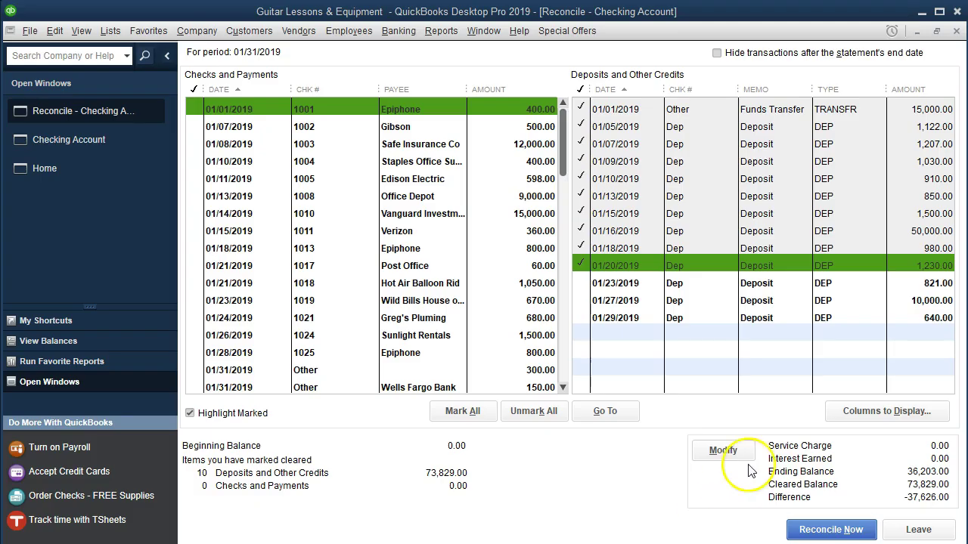
{"action": "left_click", "coordinate": [916, 283]}
- Switch to the bank statement in Acrobat Reader and highlight the 1/27 (10,000) and 1/29 (640) deposit lines
{"action": "key", "text": "alt+Tab"}
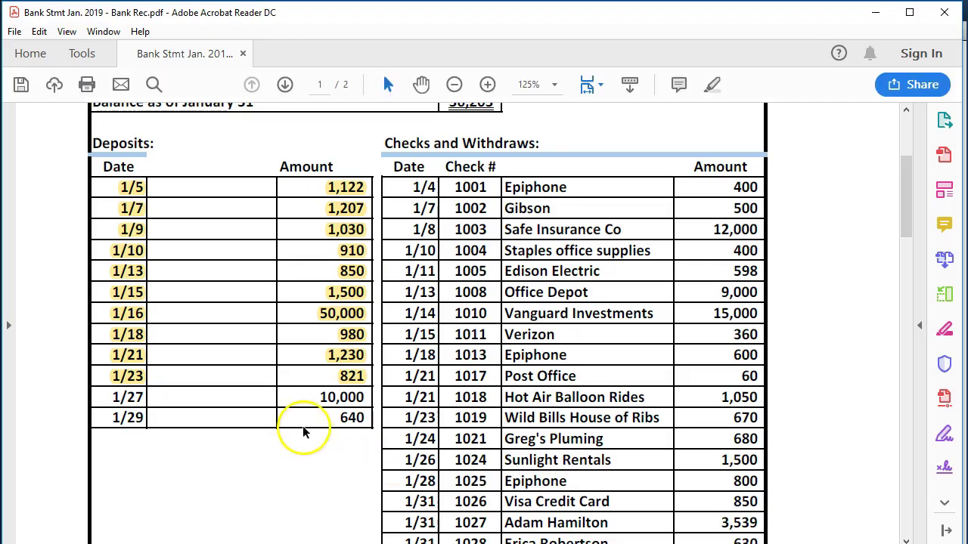
{"action": "left_click_drag", "start_coordinate": [113, 397], "coordinate": [360, 397]}
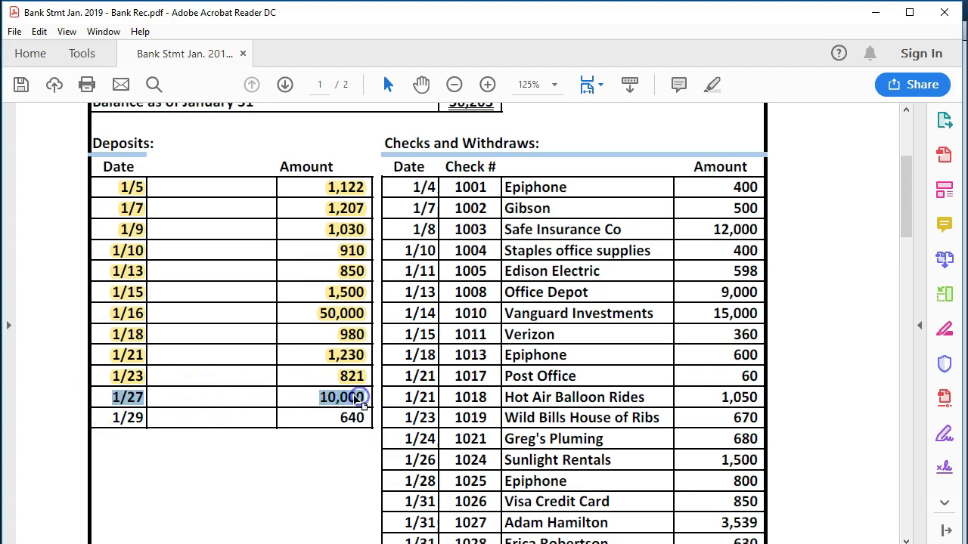
{"action": "right_click", "coordinate": [357, 399]}
{"action": "left_click", "coordinate": [407, 442]}
{"action": "left_click_drag", "start_coordinate": [110, 418], "coordinate": [361, 420]}
{"action": "right_click", "coordinate": [361, 420]}
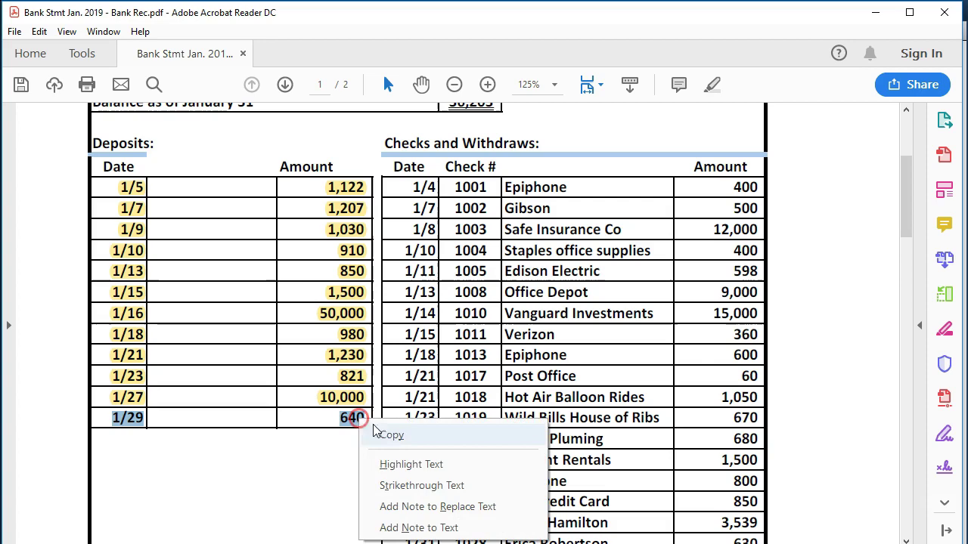
{"action": "left_click", "coordinate": [404, 462]}
- Return to QuickBooks and mark the 01/27/2019 deposit of 10,000.00 and the 01/29/2019 deposit of 640.00 as cleared
{"action": "key", "text": "alt+Tab"}
{"action": "left_click", "coordinate": [912, 301]}
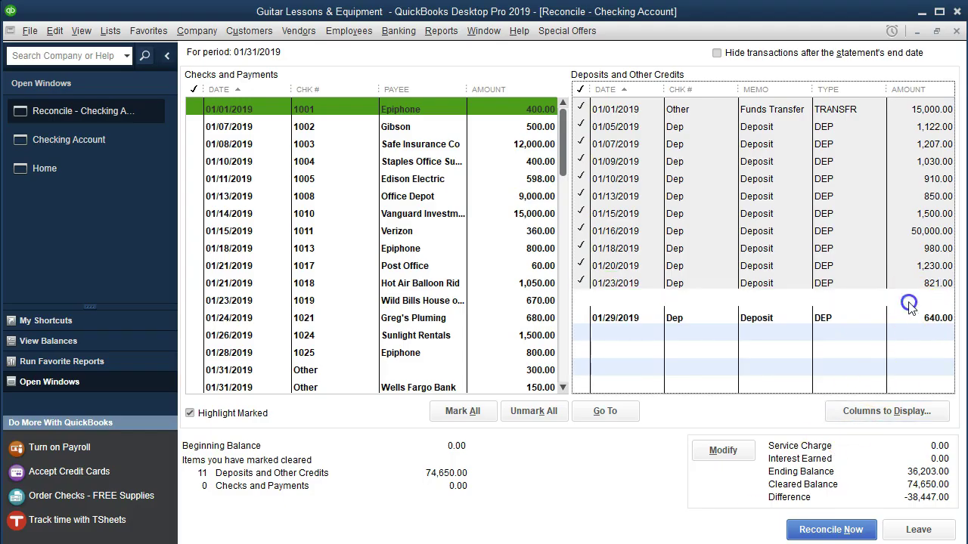
{"action": "left_click", "coordinate": [910, 316]}
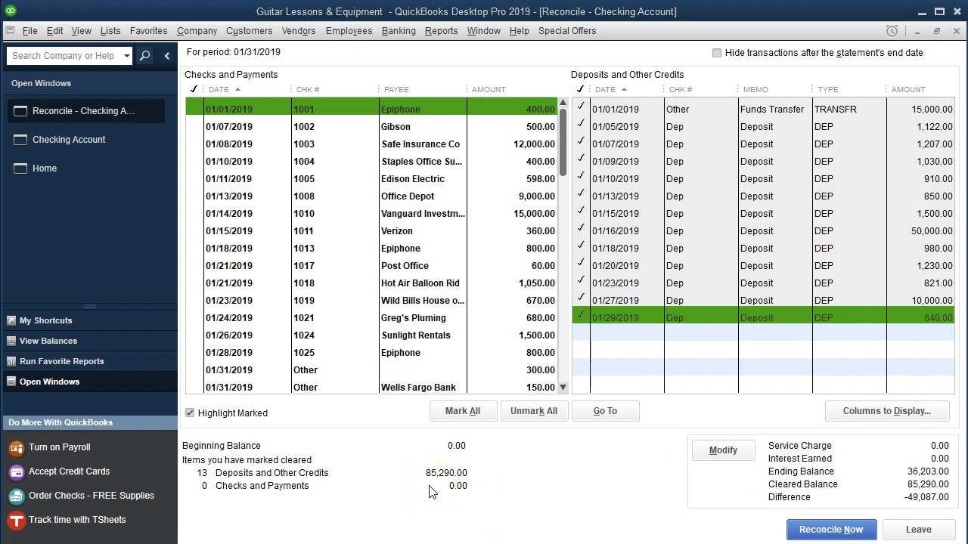
- Compare the cleared deposits and payments totals in QuickBooks with the balance summary on the bank statement PDF
{"action": "left_click", "coordinate": [449, 489]}
{"action": "key", "text": "alt+Tab"}
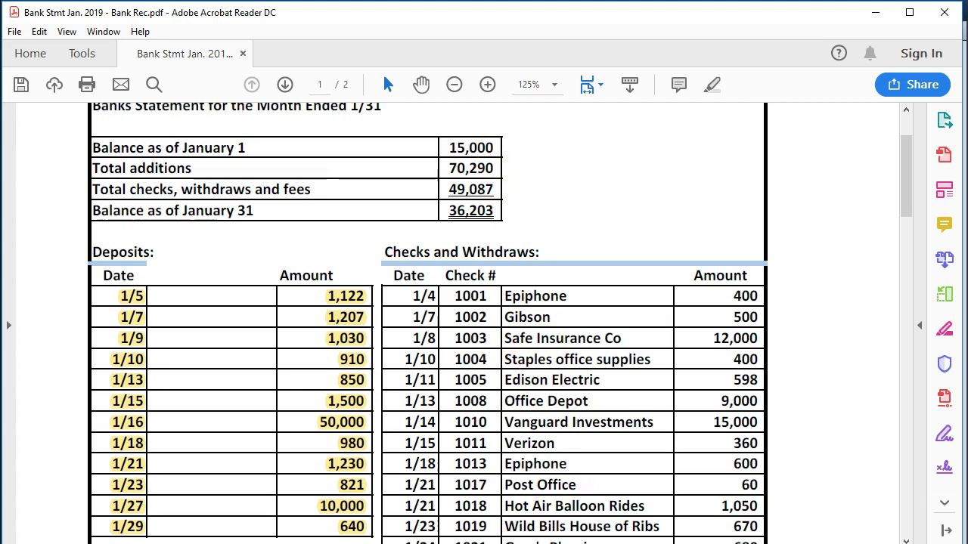
{"action": "scroll", "coordinate": [551, 424], "scroll_direction": "down", "scroll_amount": 1}
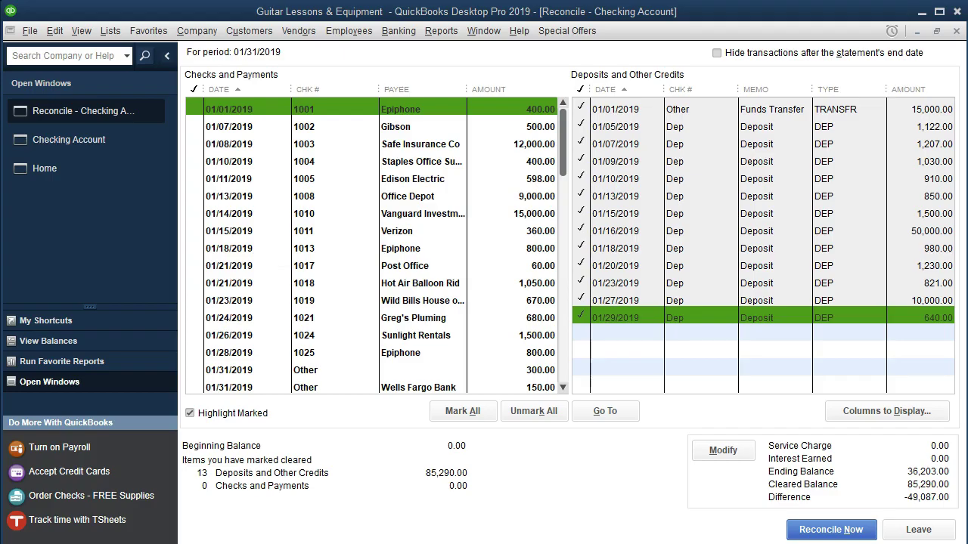
- Clear Epiphone check 1001 of 400.00 in QuickBooks, highlight its line on the bank statement PDF, and return to the reconciliation
{"action": "left_click", "coordinate": [505, 108]}
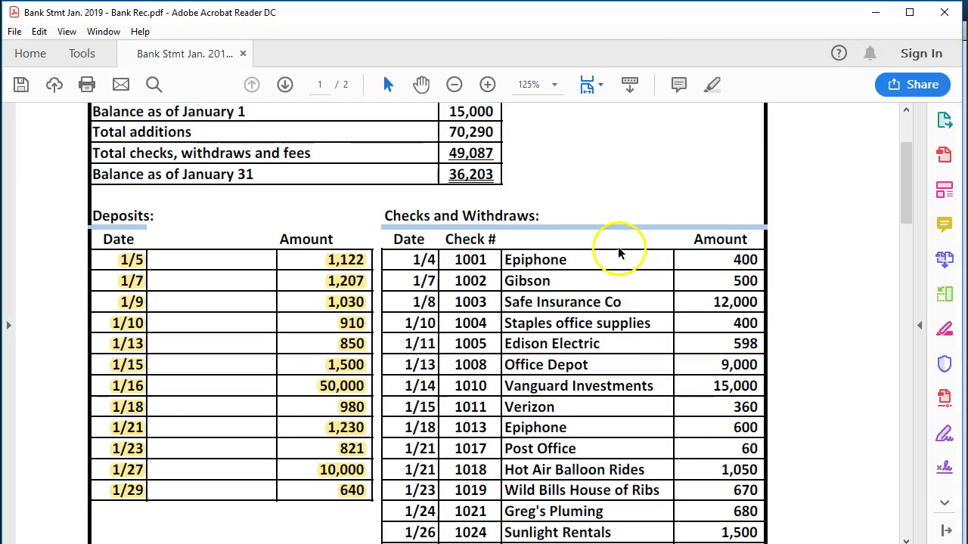
{"action": "left_click_drag", "start_coordinate": [410, 255], "coordinate": [761, 261]}
{"action": "right_click", "coordinate": [761, 262]}
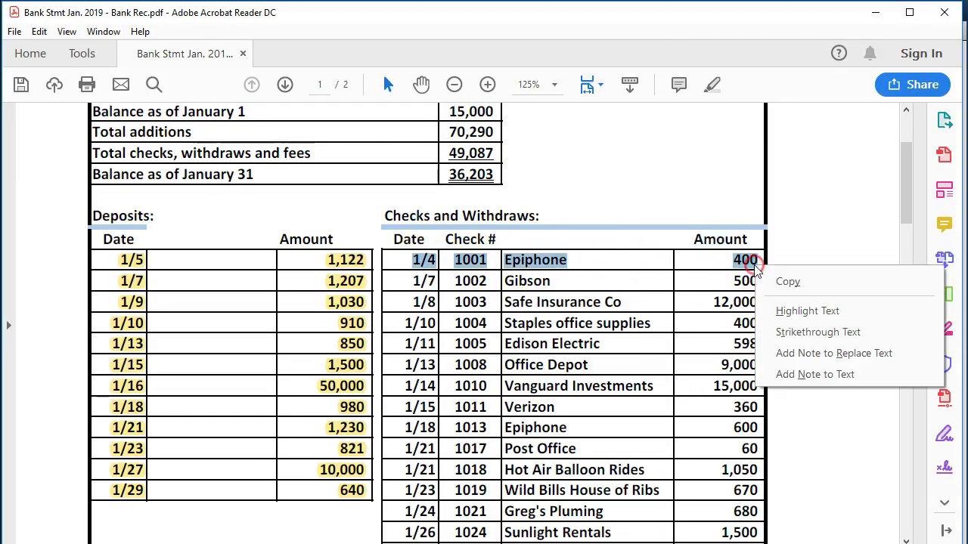
{"action": "left_click", "coordinate": [783, 310]}
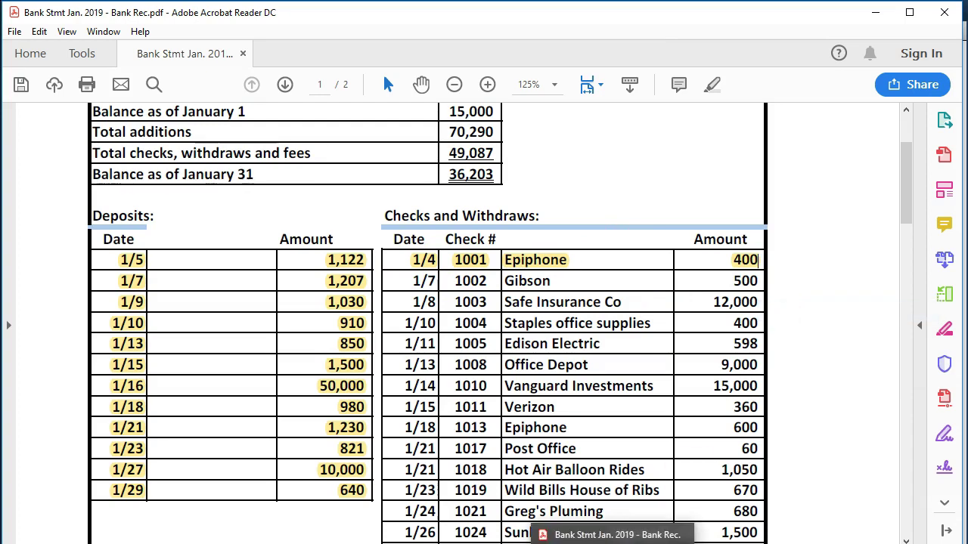
{"action": "left_click", "coordinate": [614, 542]}
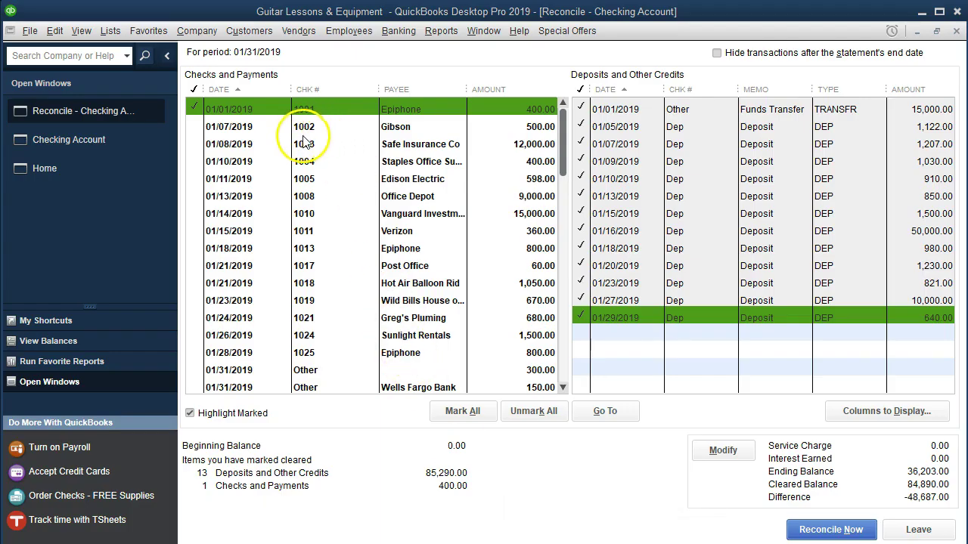
- Clear Gibson check 1002 of 500.00 in QuickBooks and highlight its 1/7 line on the bank statement PDF
{"action": "left_click", "coordinate": [427, 127]}
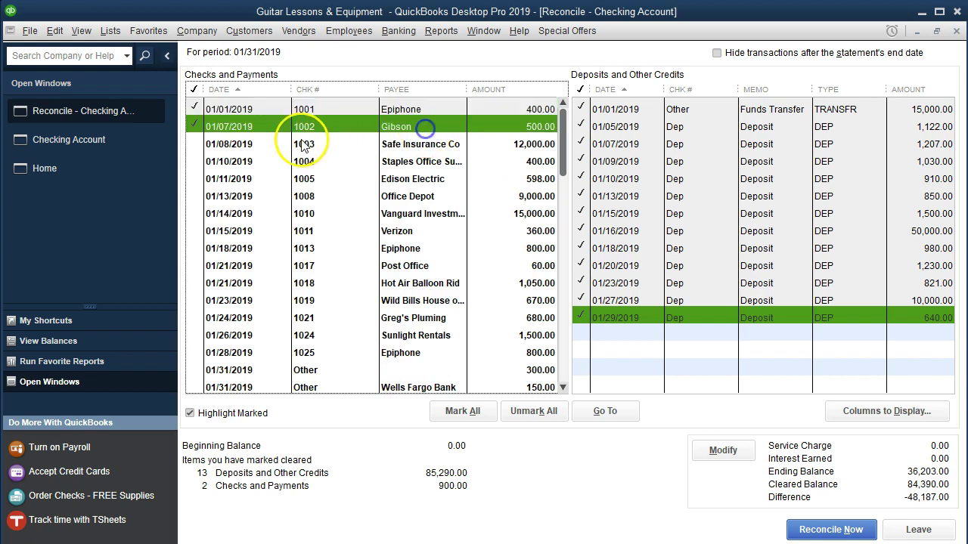
{"action": "left_click", "coordinate": [614, 543]}
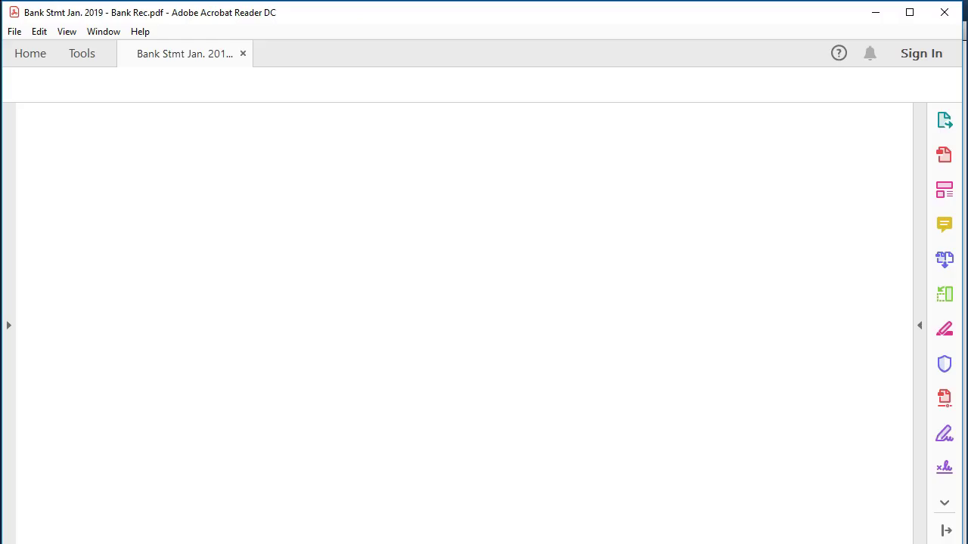
{"action": "left_click_drag", "start_coordinate": [413, 281], "coordinate": [757, 279]}
{"action": "right_click", "coordinate": [756, 280]}
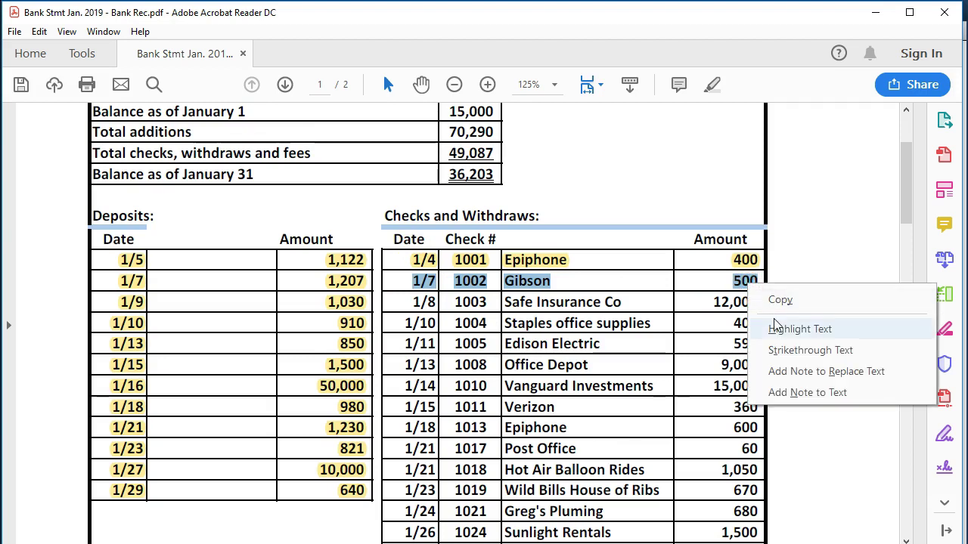
{"action": "left_click", "coordinate": [782, 304]}
{"action": "scroll", "coordinate": [722, 303], "scroll_direction": "down", "scroll_amount": 1}
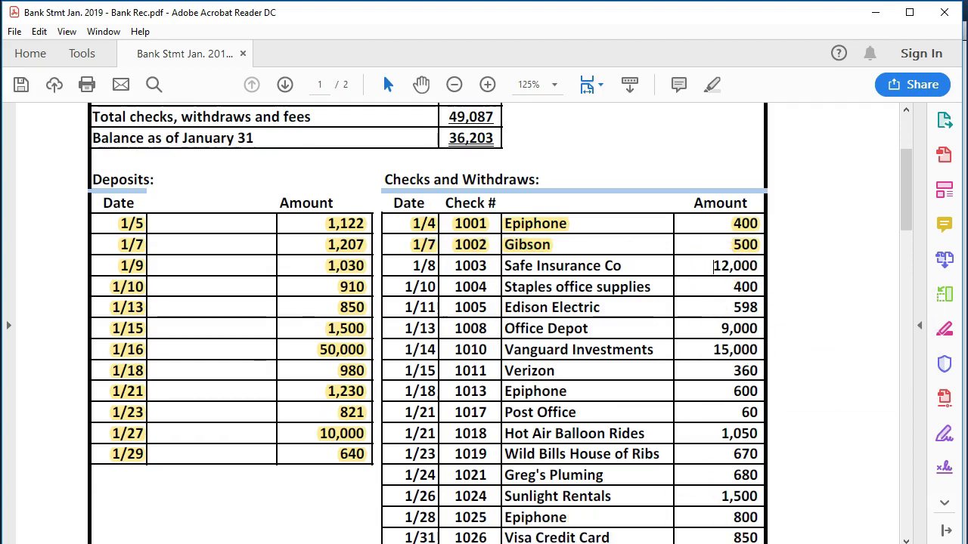
- Return to the QuickBooks reconciliation and mark Safe Insurance Co check 1003 of 12,000.00 as cleared
{"action": "key", "text": "alt+Tab"}
{"action": "left_click", "coordinate": [529, 144]}
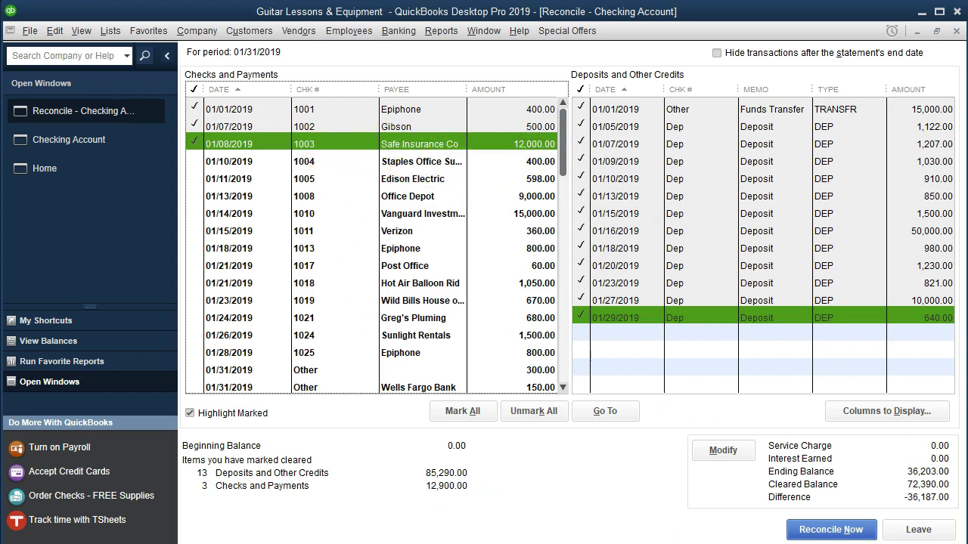
{"action": "key", "text": "super+d"}
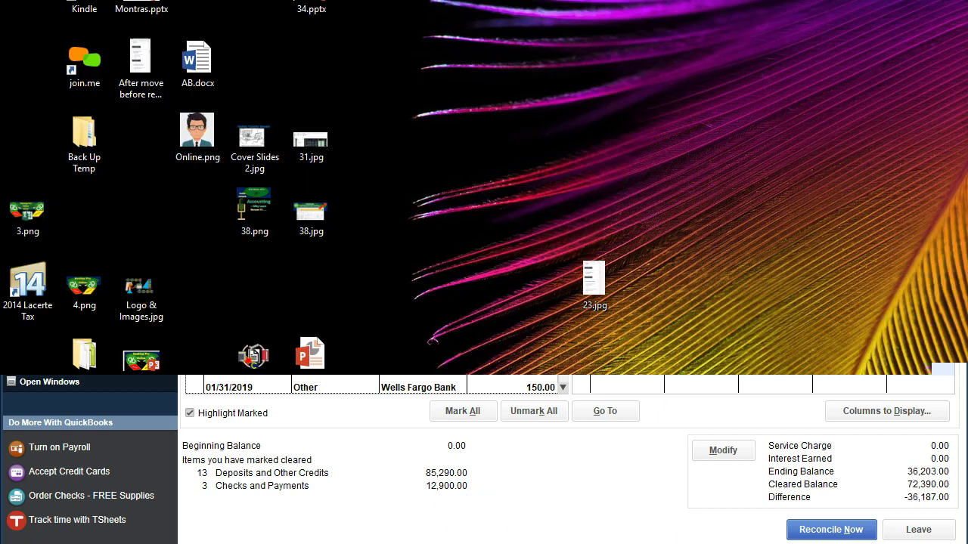